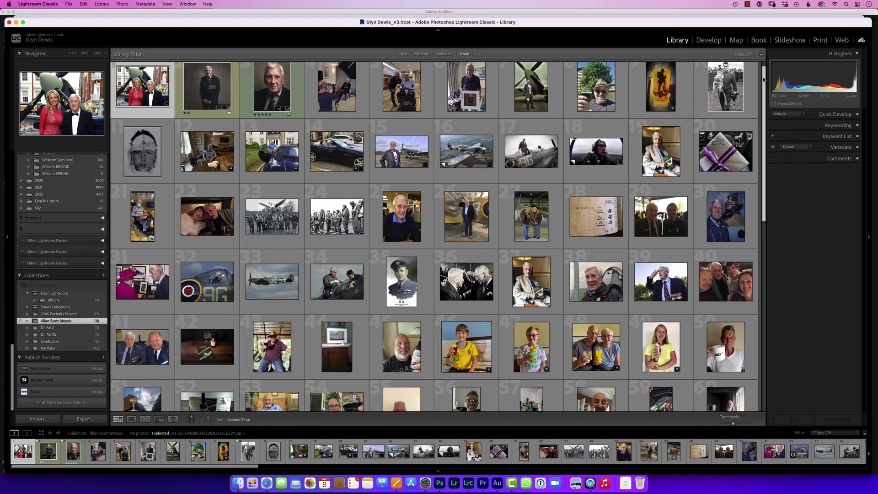
- Crop the dimly lit photo of the smiling couple by the wine glass to a 1 x 1 square with both faces inside
{"action": "left_click_drag", "start_coordinate": [764, 82], "coordinate": [765, 135]}
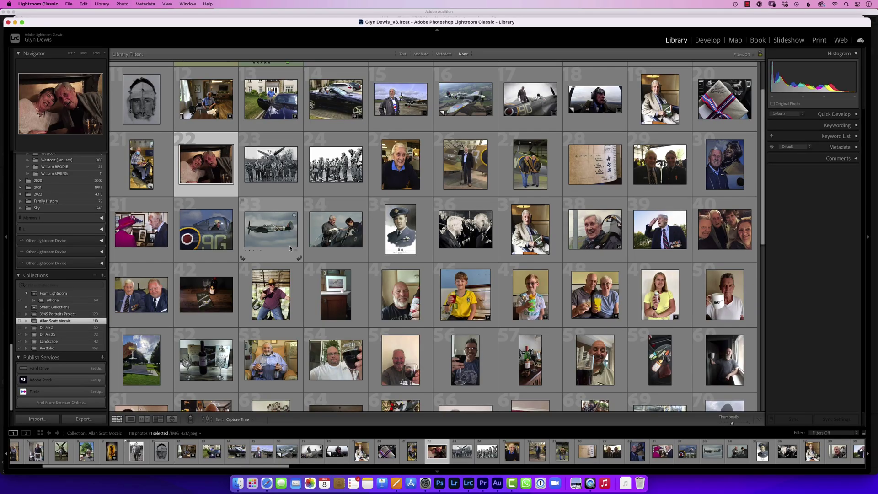
{"action": "key", "text": "r"}
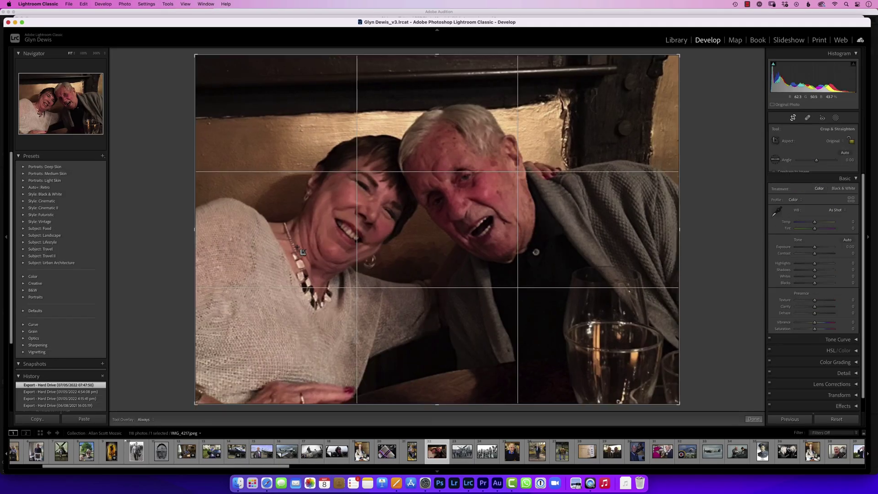
{"action": "left_click", "coordinate": [831, 141]}
{"action": "left_click", "coordinate": [830, 159]}
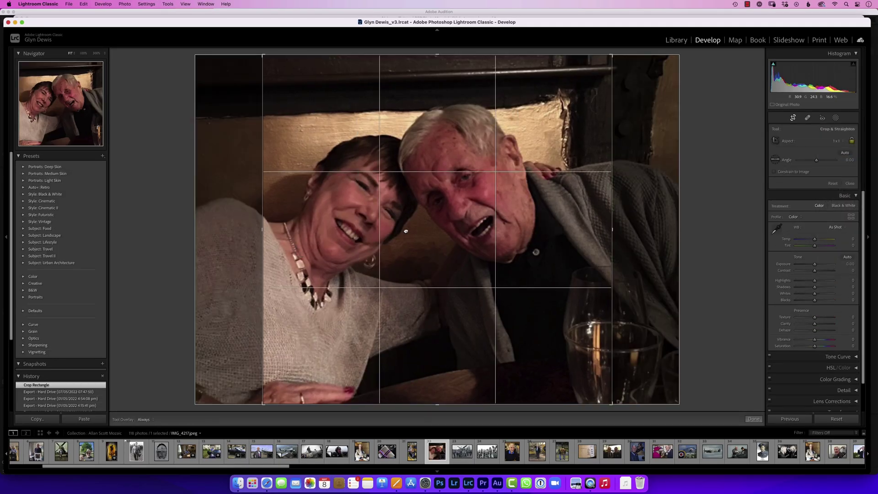
{"action": "left_click_drag", "start_coordinate": [403, 247], "coordinate": [431, 247]}
{"action": "key", "text": "Return"}
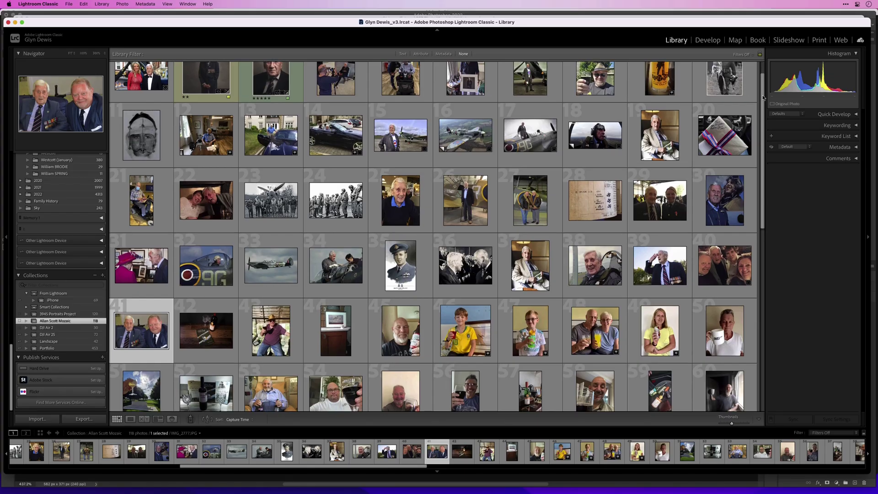
- Show the selected photo of the two men in navy jackets enlarged in Loupe view
{"action": "left_click_drag", "start_coordinate": [763, 97], "coordinate": [767, 143]}
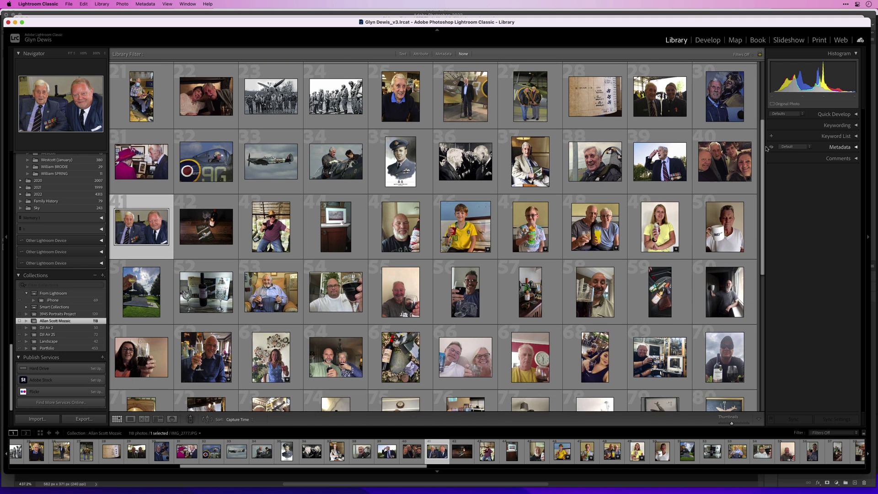
{"action": "key", "text": "e"}
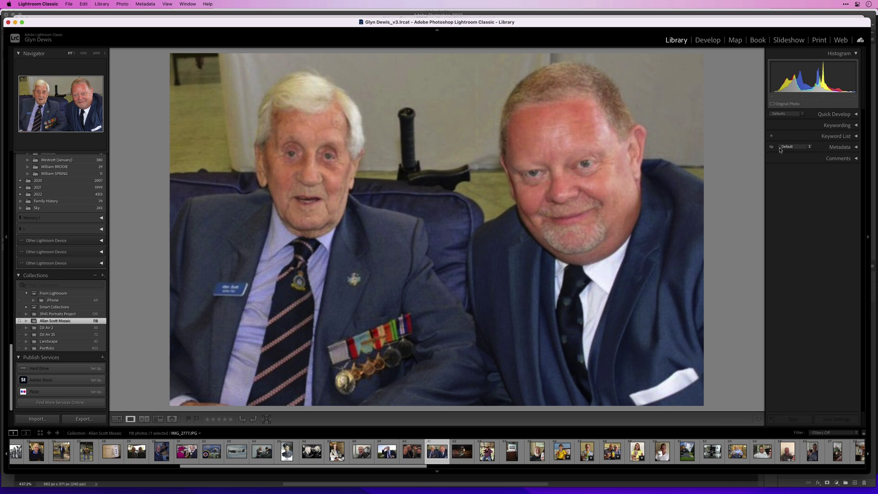
- Switch to Photoshop, delete the red-stroked Layer 1 from IMG_2777.JPG and unlock its Background layer
{"action": "key", "text": "super+Tab"}
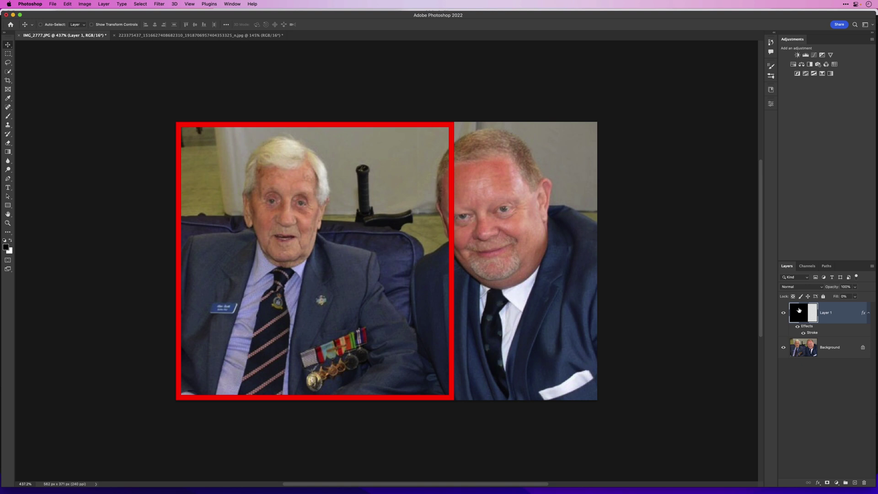
{"action": "key", "text": "Delete"}
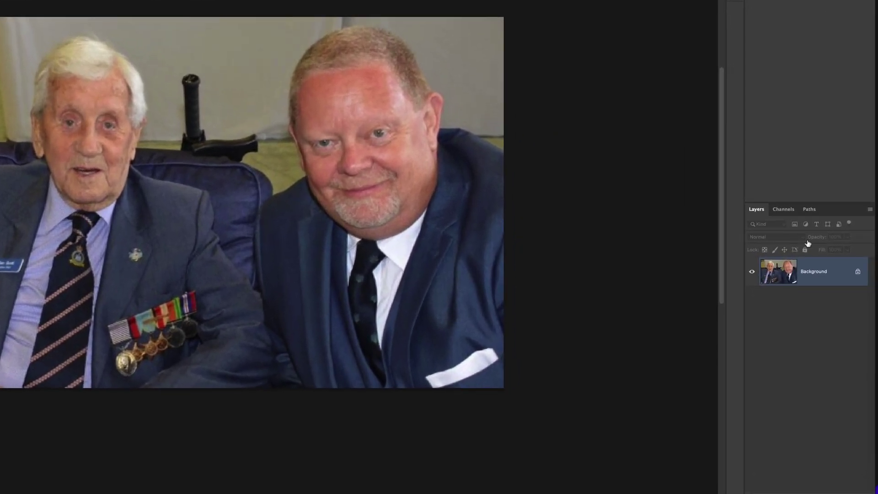
{"action": "left_click", "coordinate": [858, 273]}
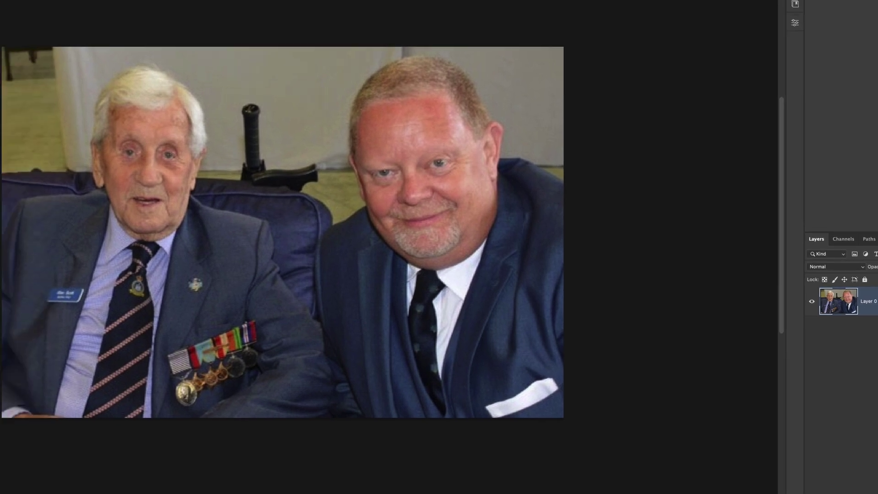
- Narrow the photo to about 74% width from its right edge with Content-Aware Scale, proportions unlinked and skin tones protected
{"action": "left_click", "coordinate": [90, 6]}
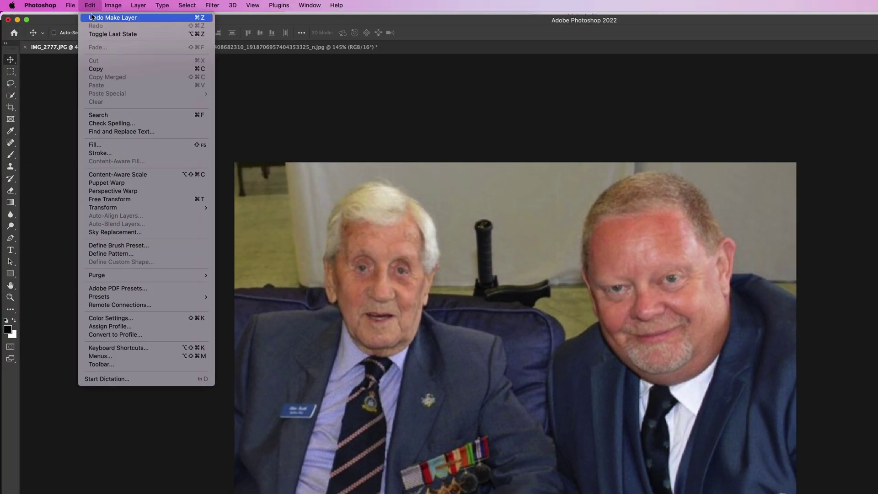
{"action": "left_click", "coordinate": [144, 175]}
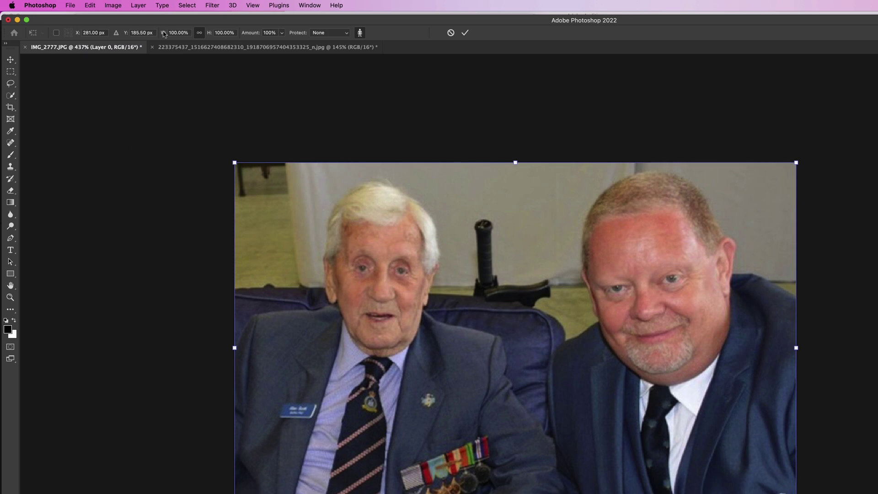
{"action": "left_click", "coordinate": [202, 34]}
{"action": "left_click", "coordinate": [359, 31]}
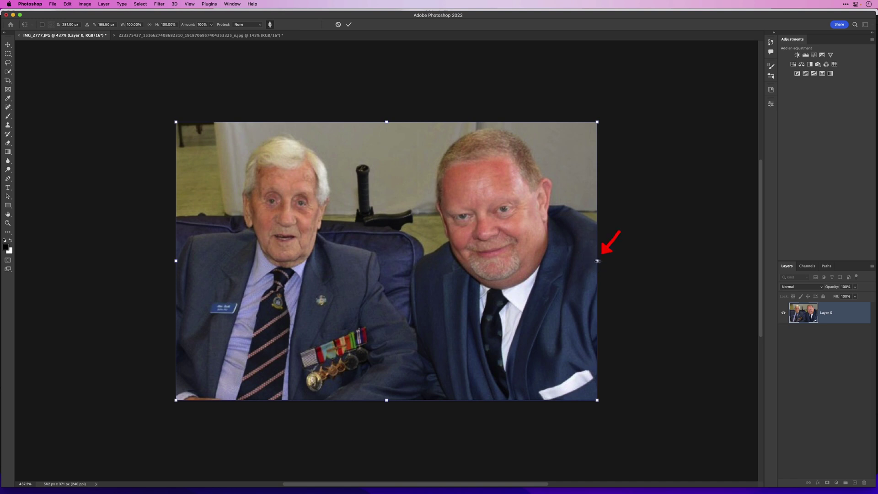
{"action": "left_click_drag", "start_coordinate": [596, 261], "coordinate": [486, 261]}
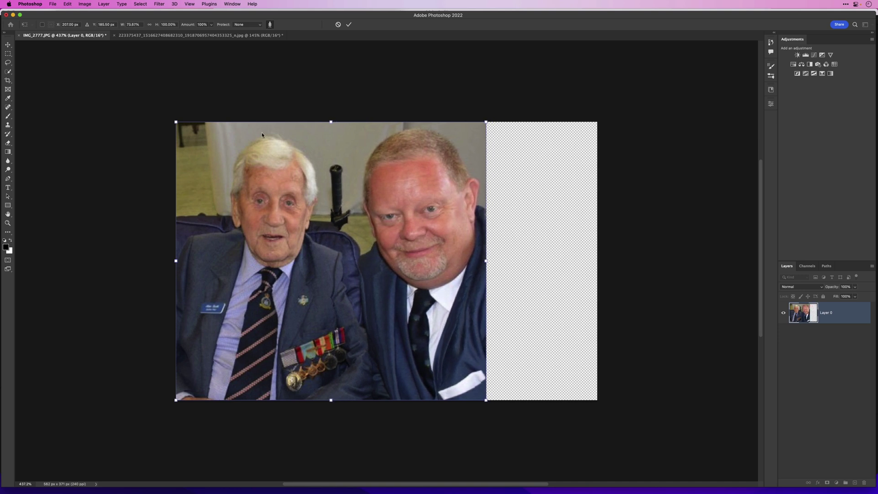
- In the open wine-toast selfie document, unlock the background and narrow it from the right edge using Content-Aware Scale with unlinked proportions
{"action": "left_click", "coordinate": [204, 36]}
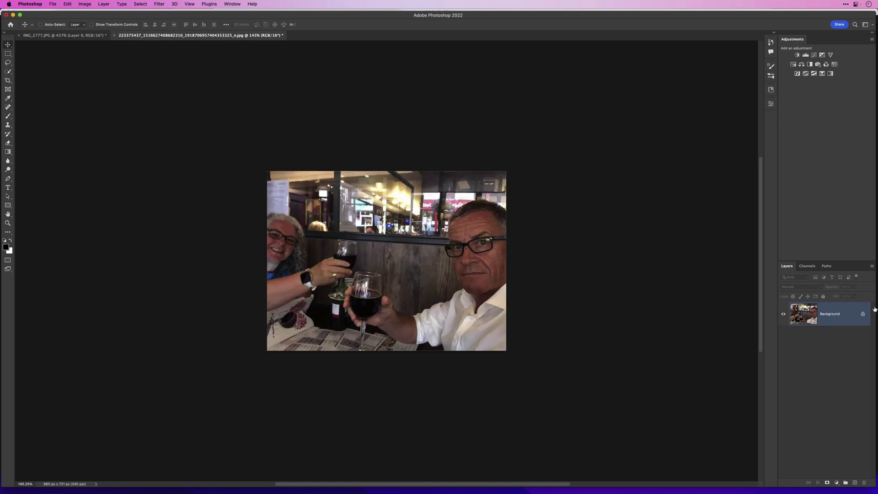
{"action": "left_click", "coordinate": [863, 315]}
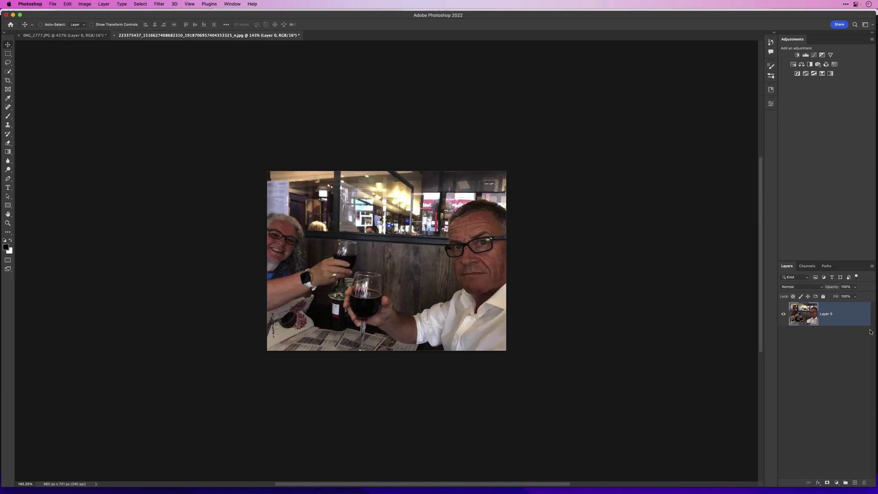
{"action": "left_click", "coordinate": [66, 4]}
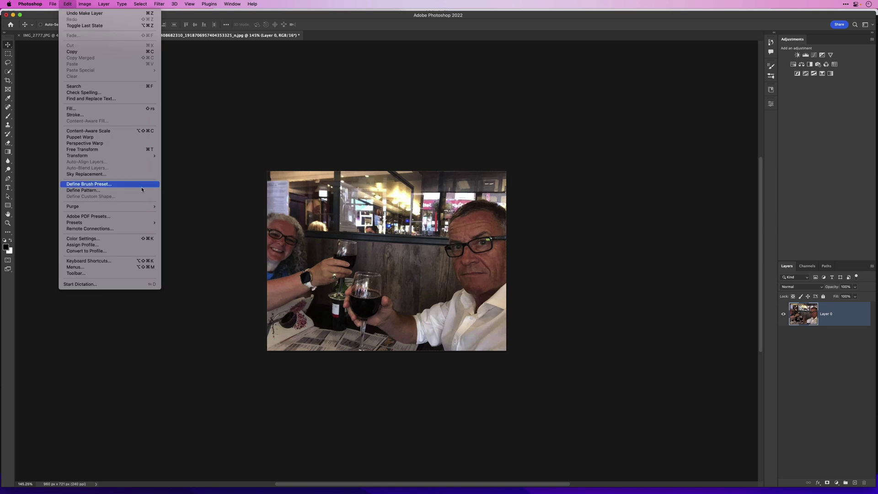
{"action": "left_click", "coordinate": [114, 133]}
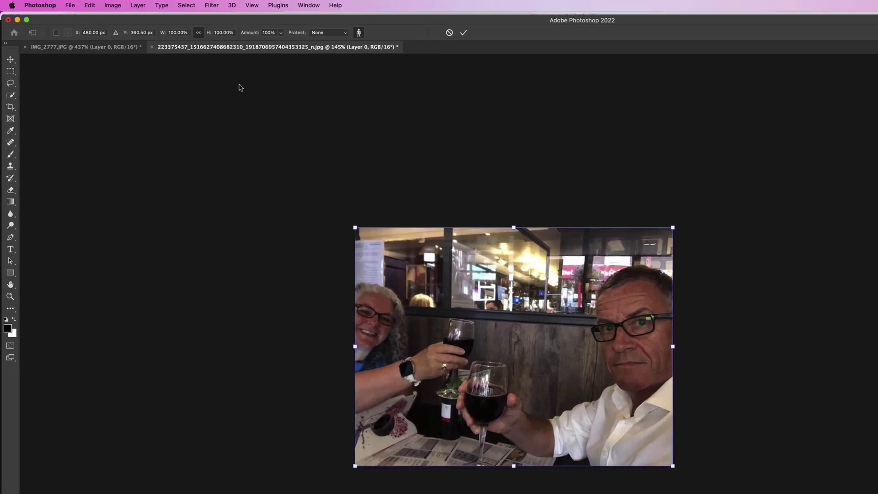
{"action": "left_click", "coordinate": [199, 34]}
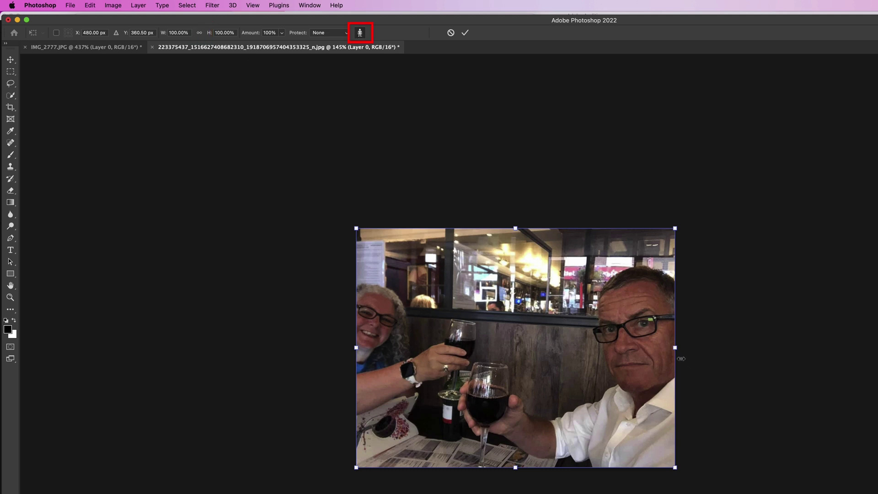
{"action": "left_click_drag", "start_coordinate": [681, 358], "coordinate": [622, 349]}
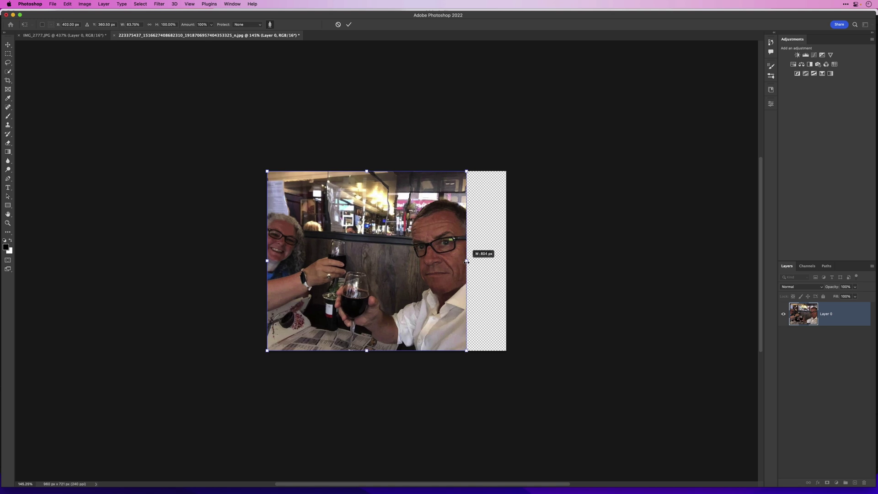
{"action": "left_click_drag", "start_coordinate": [466, 262], "coordinate": [437, 262]}
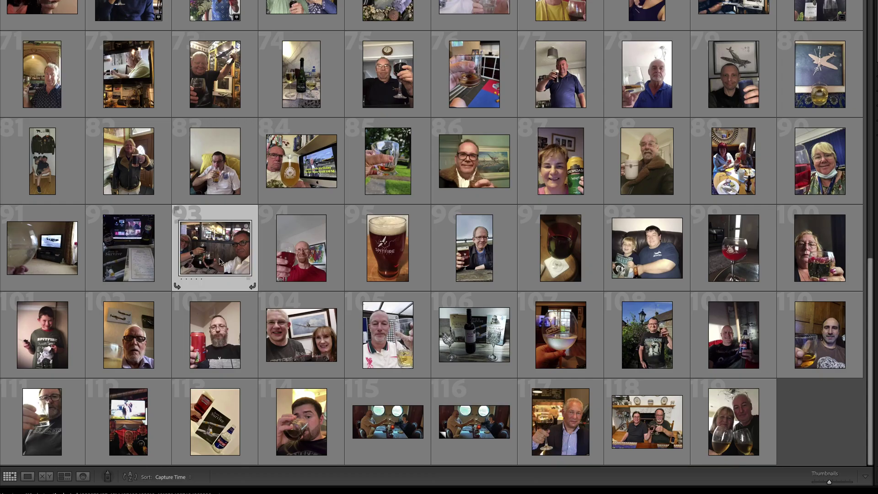
- In the Lightroom Classic library, create a virtual copy of the wine-toast selfie and open the options for the couple's photo by the aircraft picture
{"action": "right_click", "coordinate": [220, 262]}
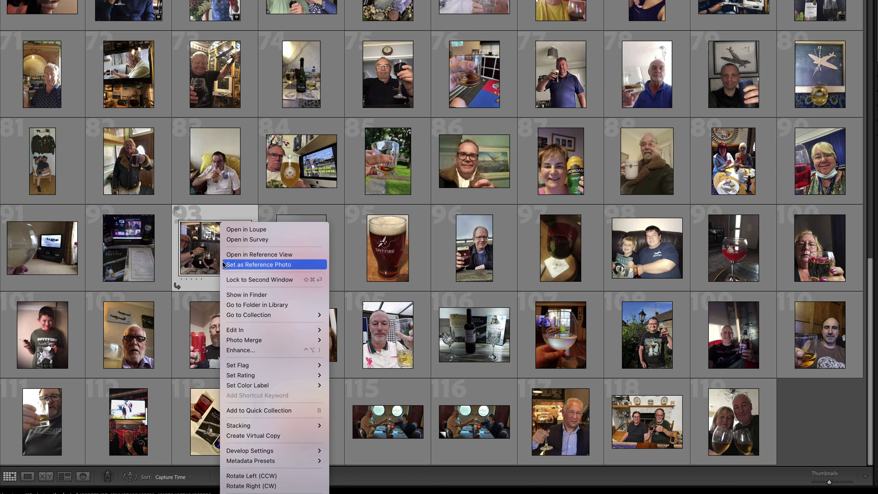
{"action": "left_click", "coordinate": [258, 436]}
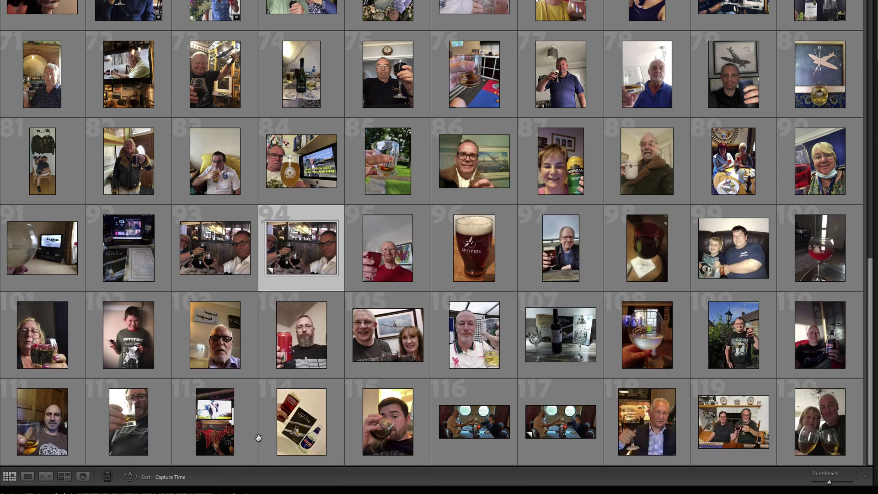
{"action": "left_click", "coordinate": [370, 331]}
{"action": "right_click", "coordinate": [370, 335]}
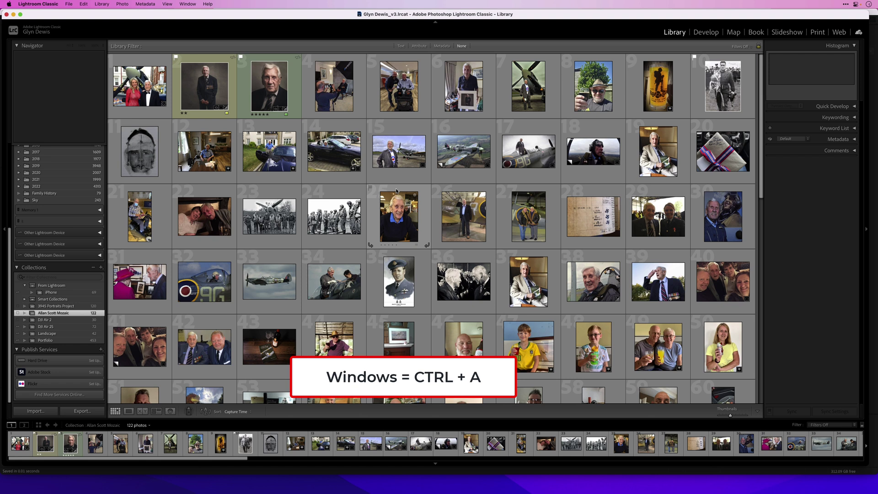
- Select all photos in the collection and open the export settings for them
{"action": "key", "text": "super+a"}
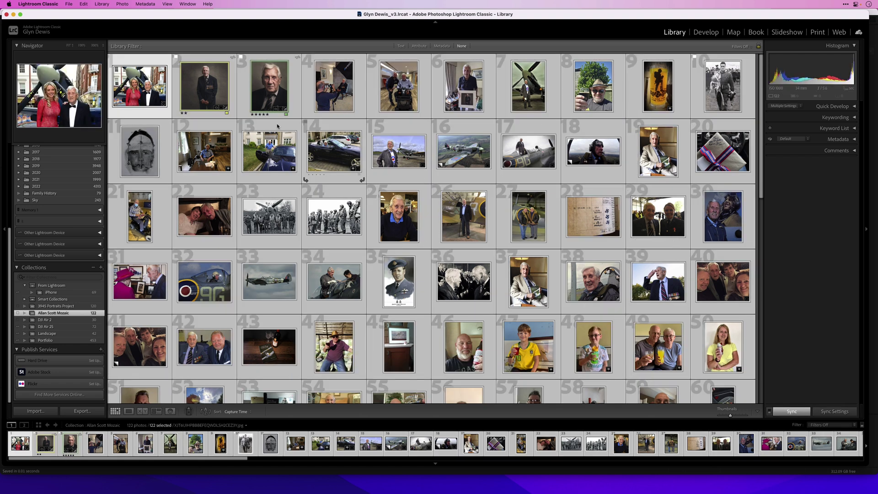
{"action": "left_click", "coordinate": [69, 4]}
{"action": "left_click", "coordinate": [89, 107]}
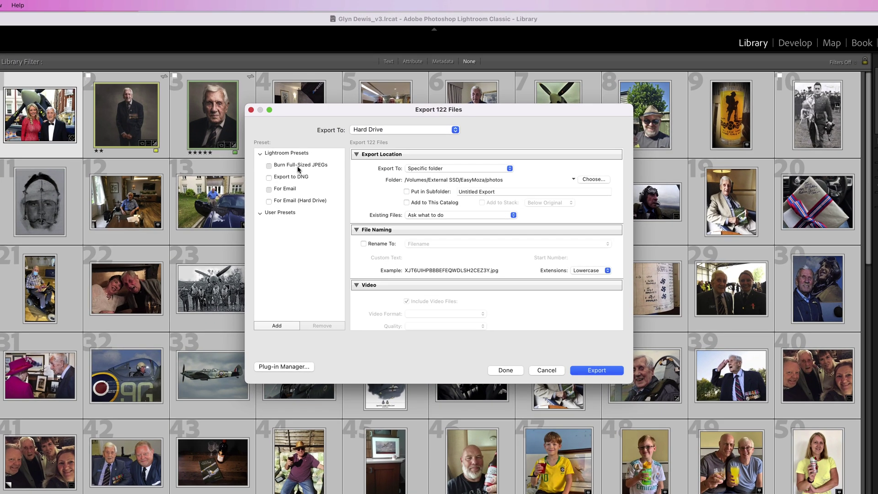
- Base the export on the Burn Full-Sized JPEGs preset and set its destination to Hard Drive
{"action": "left_click", "coordinate": [297, 167]}
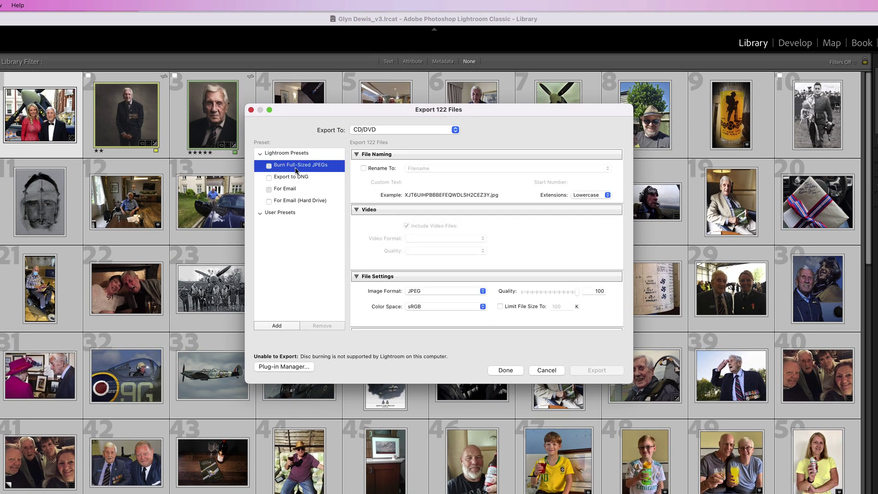
{"action": "left_click", "coordinate": [372, 128]}
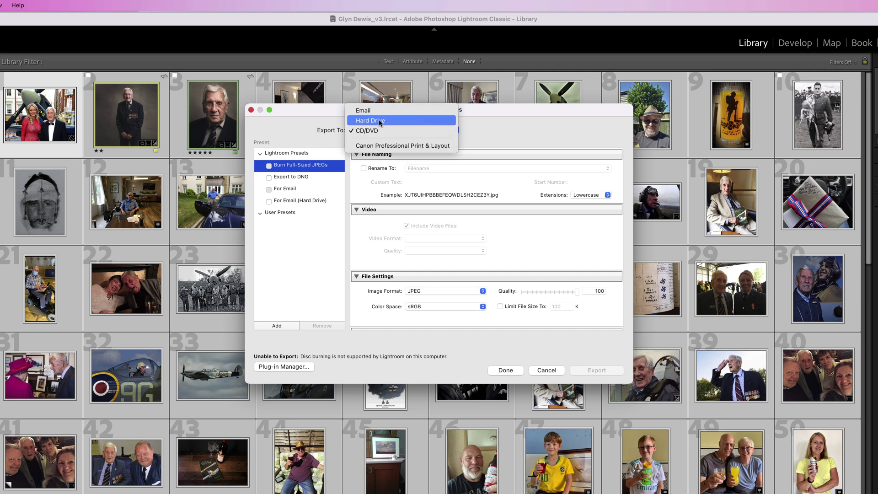
{"action": "left_click", "coordinate": [379, 120]}
- Set the export location to a new folder named photos inside EasyMoza on the External SSD, with the subfolder option off
{"action": "left_click", "coordinate": [595, 180]}
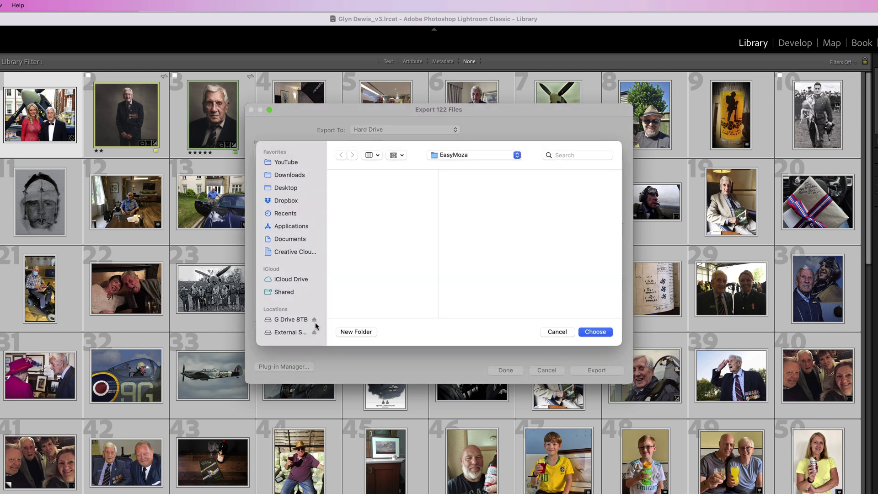
{"action": "left_click", "coordinate": [280, 333]}
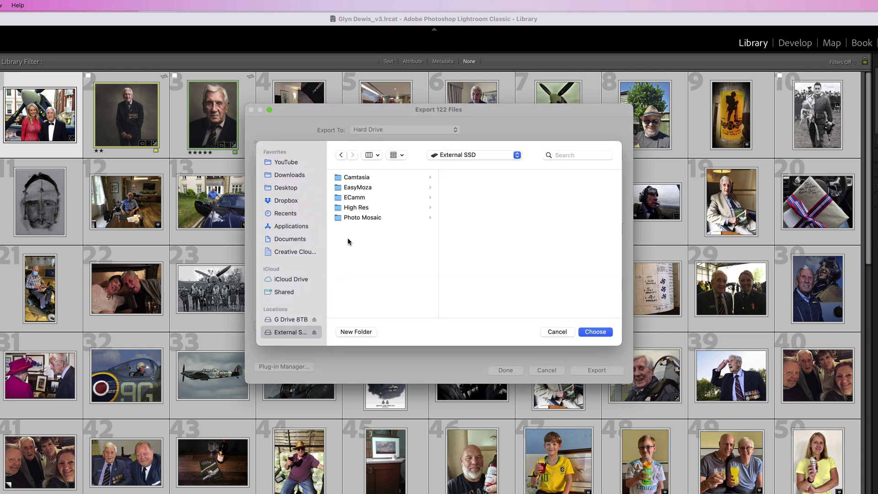
{"action": "left_click", "coordinate": [353, 189]}
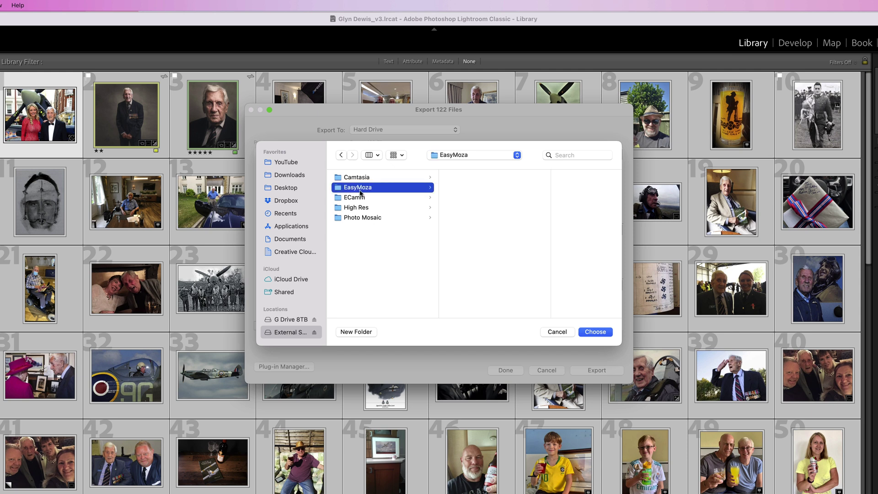
{"action": "left_click", "coordinate": [357, 333]}
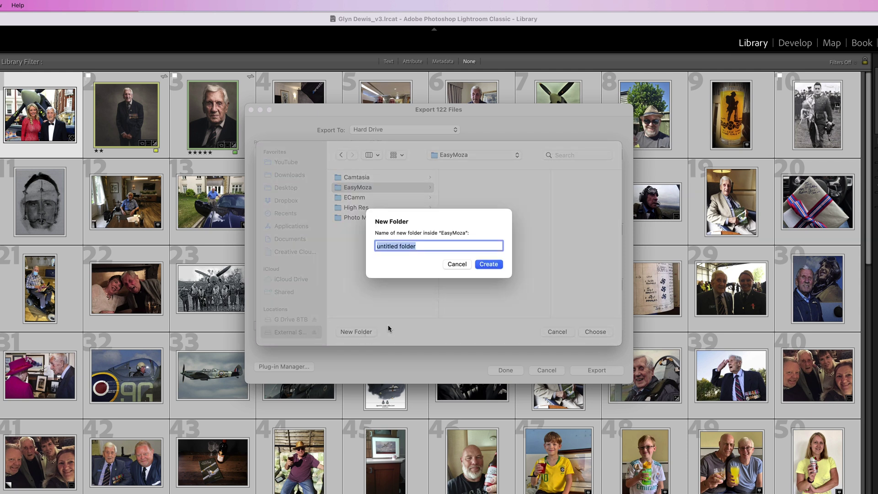
{"action": "type", "text": "photo"}
{"action": "left_click", "coordinate": [484, 265]}
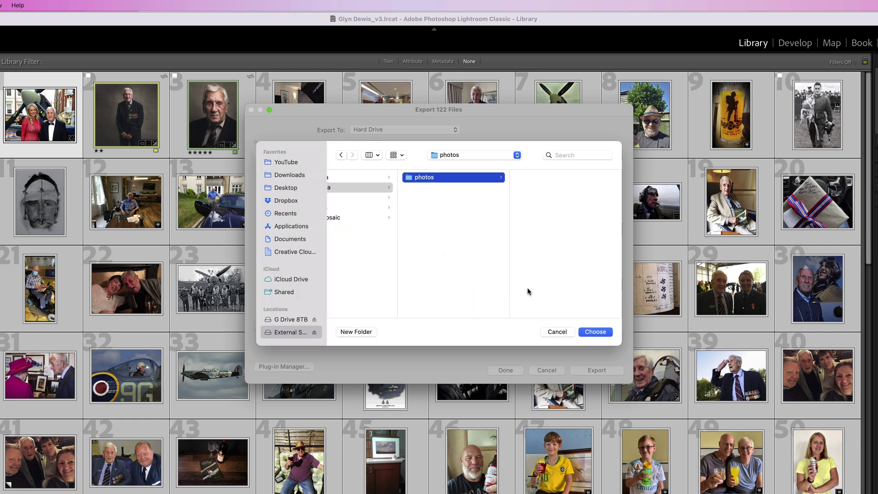
{"action": "left_click", "coordinate": [600, 333]}
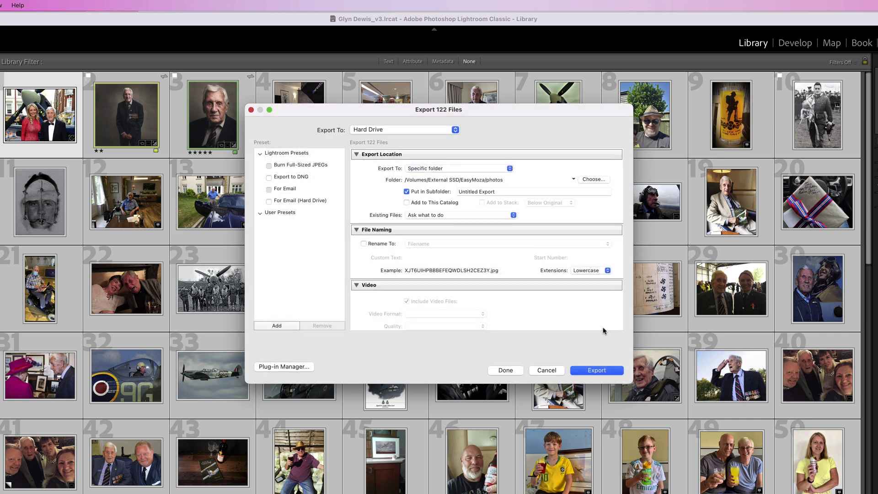
{"action": "left_click", "coordinate": [407, 191]}
- Set the export colour space to Adobe RGB (1998) and limit each JPEG's file size to 8000 K
{"action": "scroll", "coordinate": [416, 202], "scroll_direction": "down", "scroll_amount": 10}
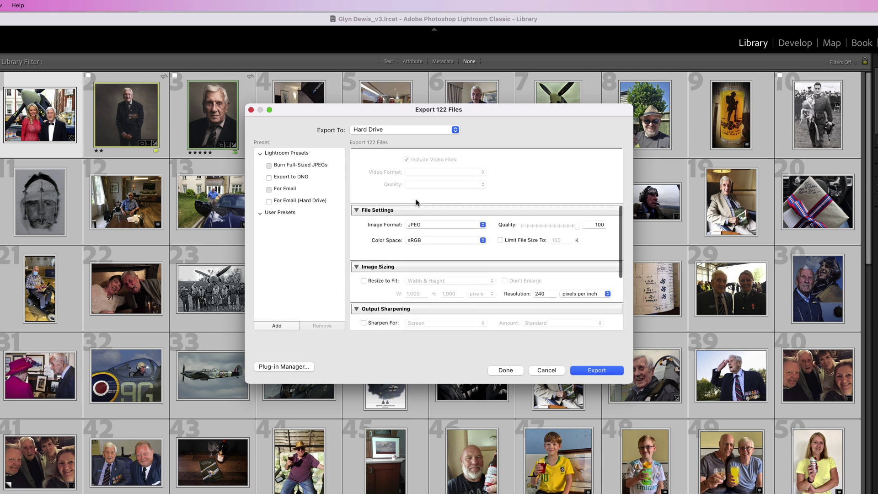
{"action": "left_click", "coordinate": [415, 239]}
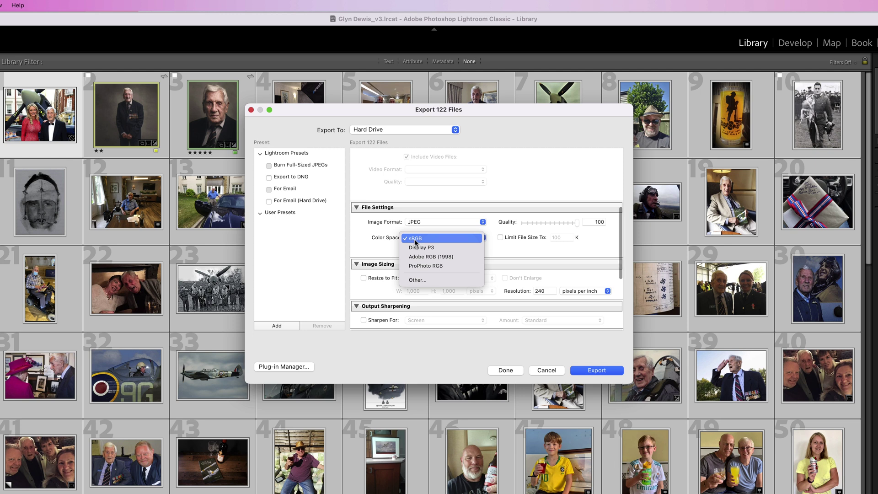
{"action": "left_click", "coordinate": [421, 257]}
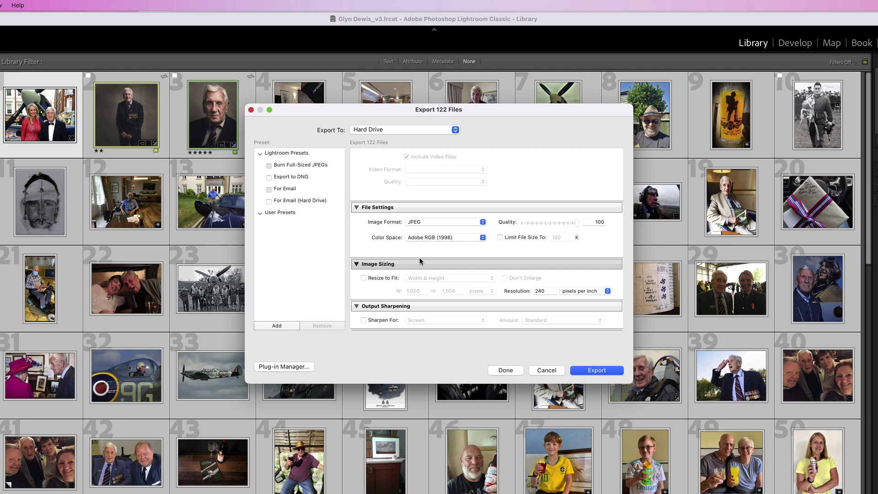
{"action": "left_click", "coordinate": [500, 238]}
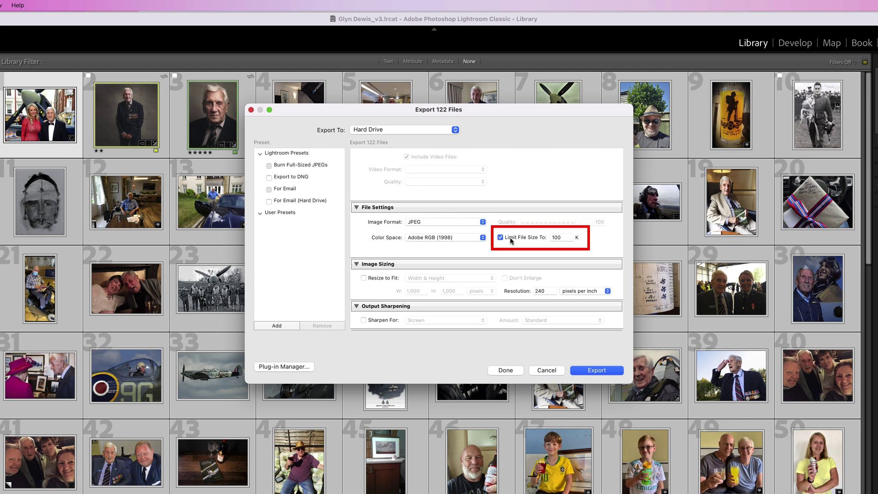
{"action": "double_click", "coordinate": [563, 239]}
{"action": "type", "text": "800"}
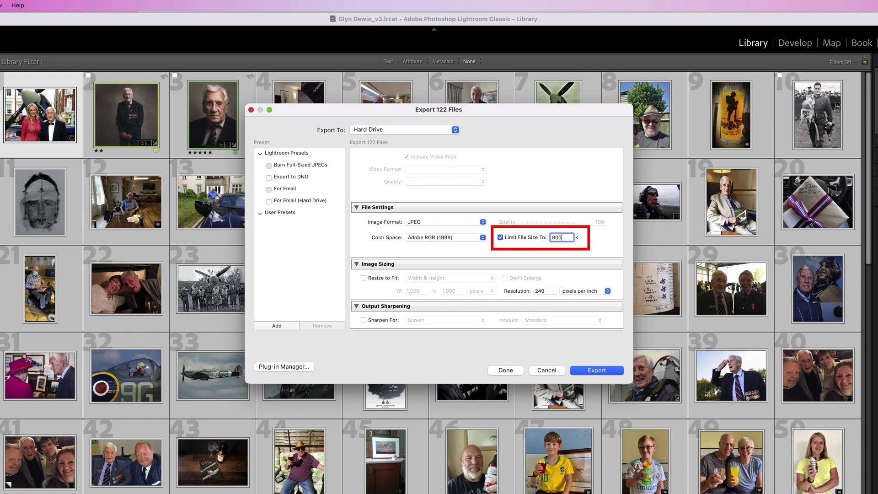
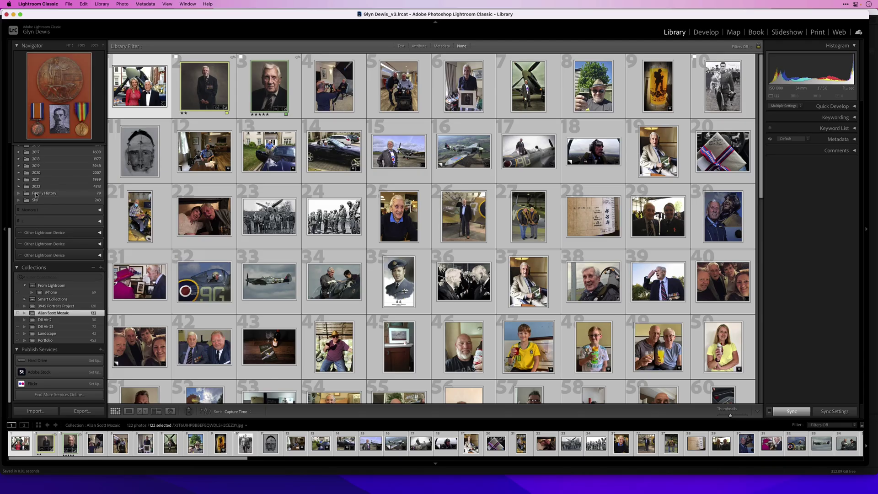
- Expand the 2019 folder, open the veteran's portrait folder, and show his half-length portrait with medals in Loupe view
{"action": "scroll", "coordinate": [37, 215], "scroll_direction": "up", "scroll_amount": 3}
{"action": "left_click", "coordinate": [19, 206]}
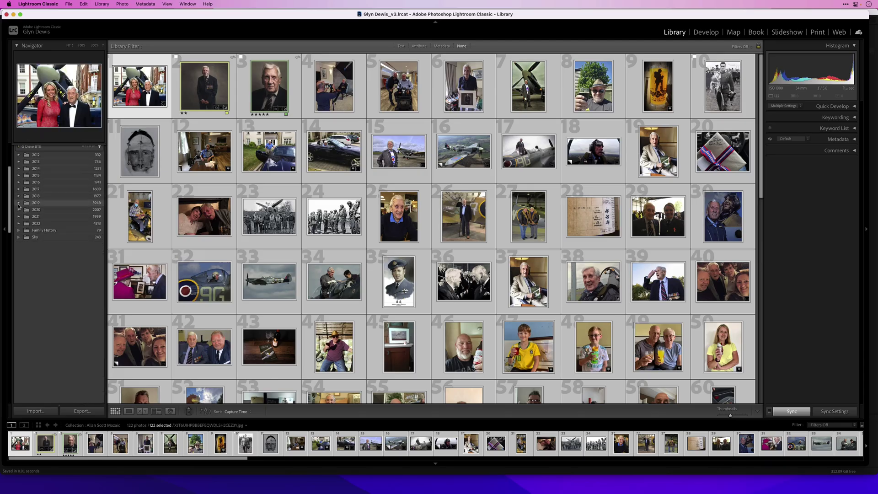
{"action": "left_click", "coordinate": [47, 258]}
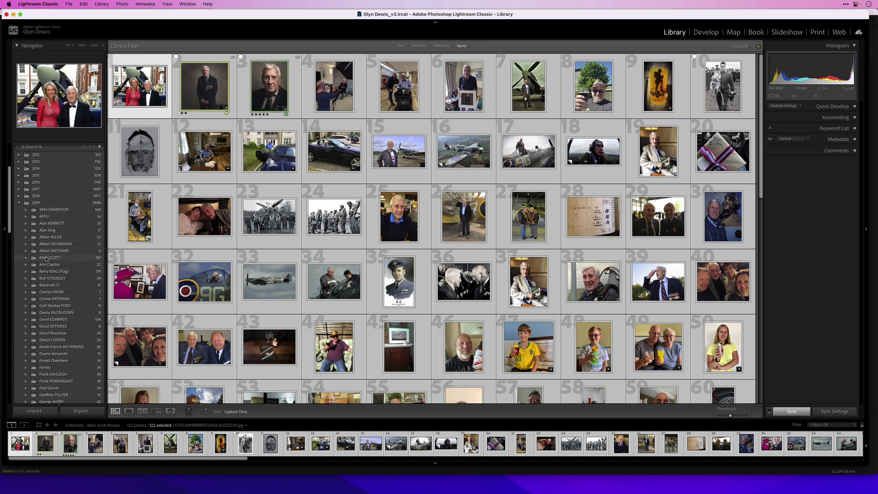
{"action": "double_click", "coordinate": [195, 221]}
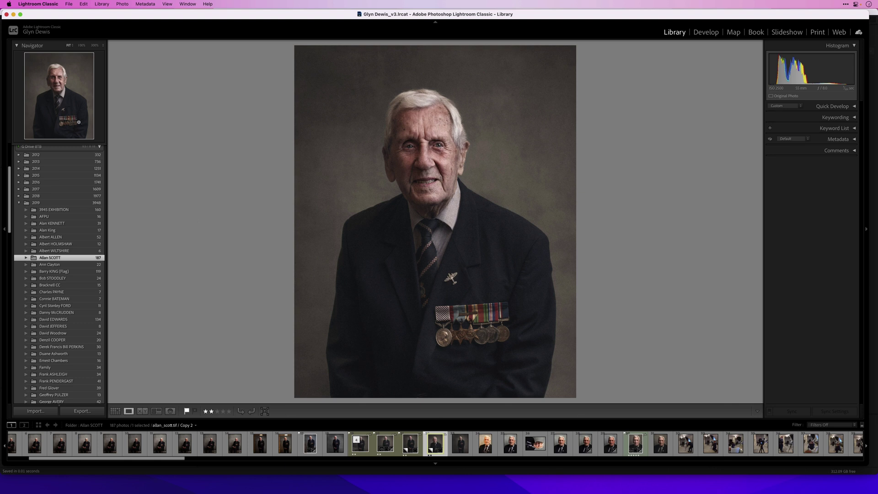
- Export the medal portrait as a JPEG directly into the EasyMoza folder on the External SSD
{"action": "left_click", "coordinate": [69, 4]}
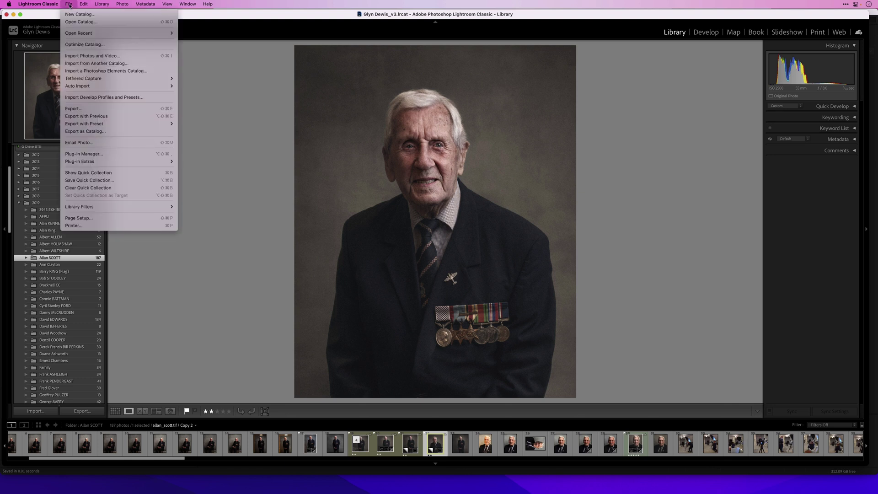
{"action": "left_click", "coordinate": [90, 109]}
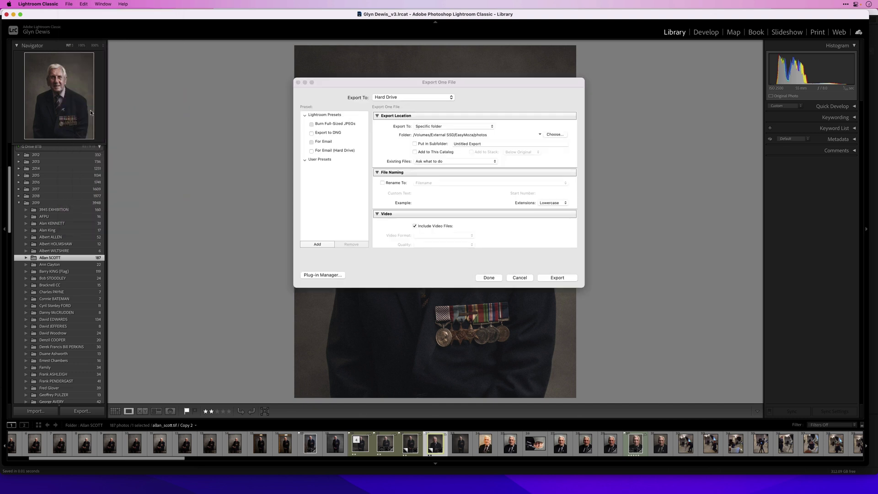
{"action": "left_click", "coordinate": [554, 134]}
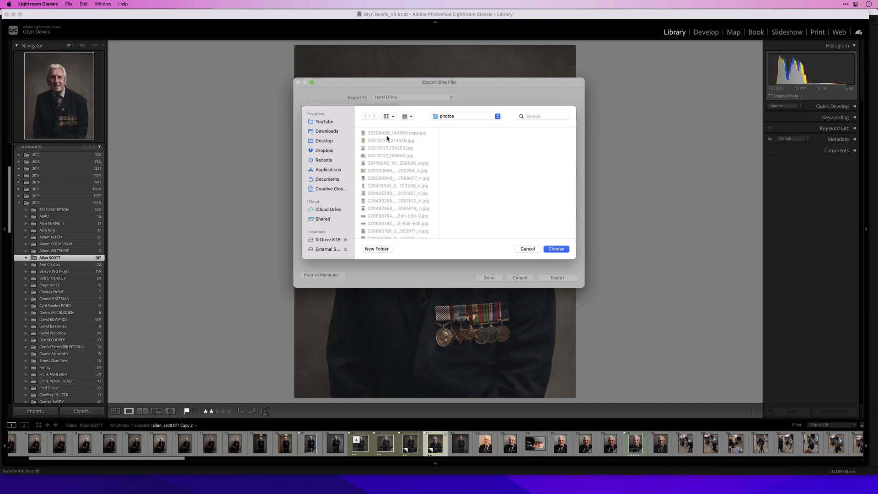
{"action": "left_click", "coordinate": [467, 115]}
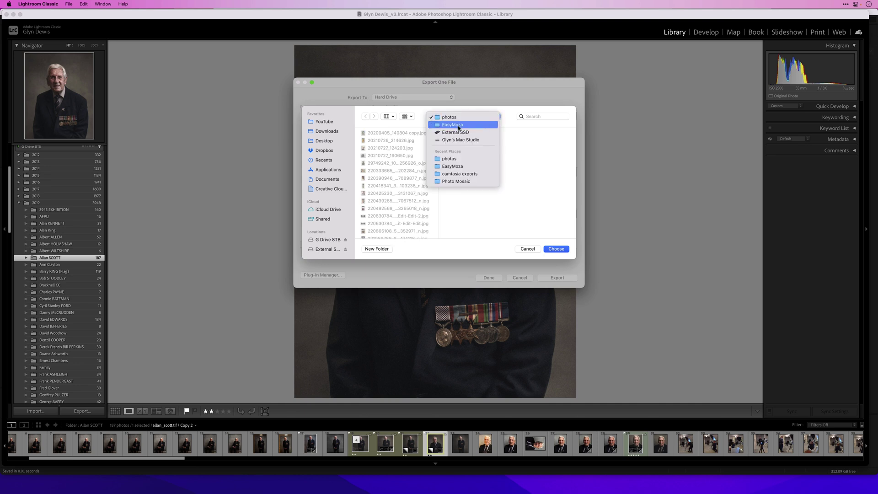
{"action": "left_click", "coordinate": [452, 125]}
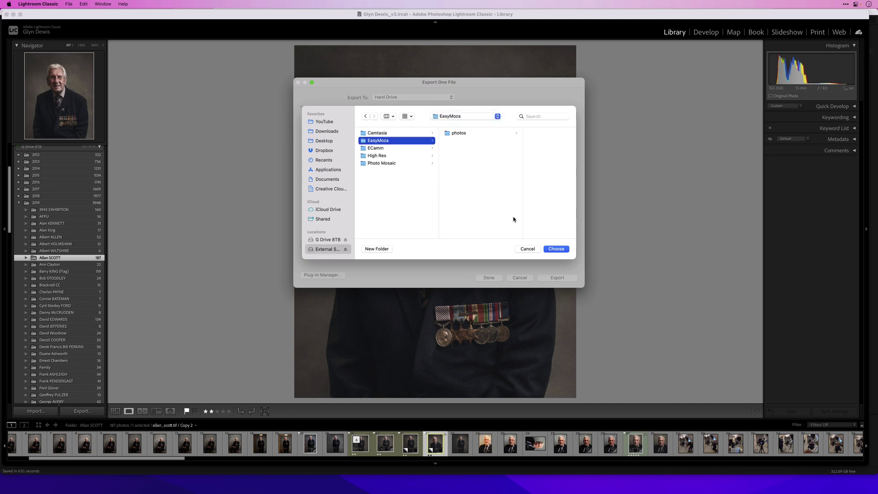
{"action": "left_click", "coordinate": [553, 251]}
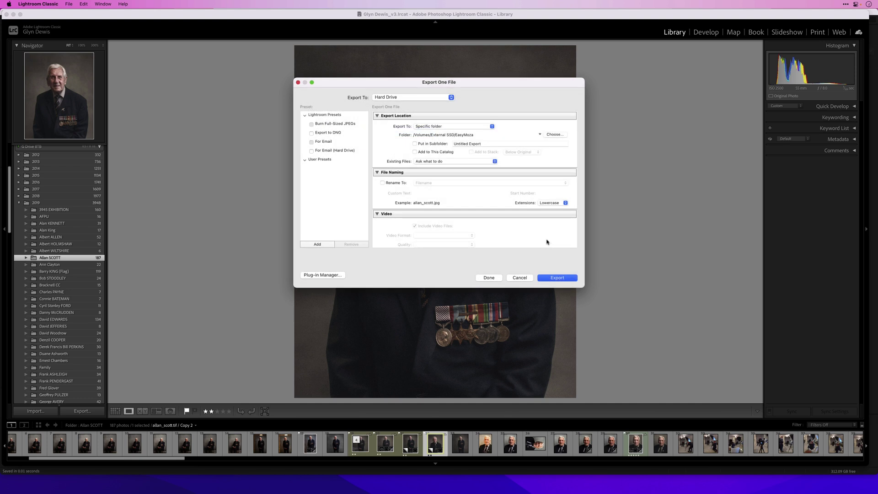
{"action": "scroll", "coordinate": [503, 205], "scroll_direction": "down", "scroll_amount": 8}
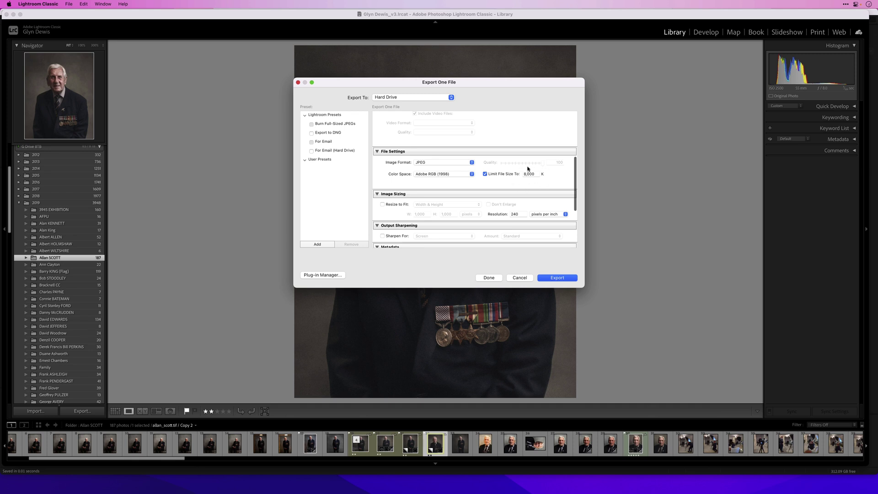
{"action": "left_click", "coordinate": [557, 277]}
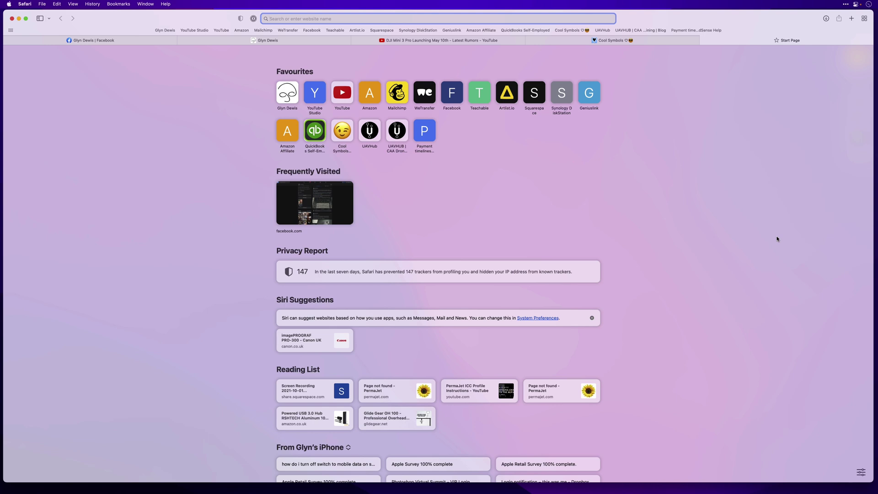
- In Safari, go to easymoza.com and bring up the source choices for replacing the mosaic's main photo
{"action": "type", "text": "easymoza.com"}
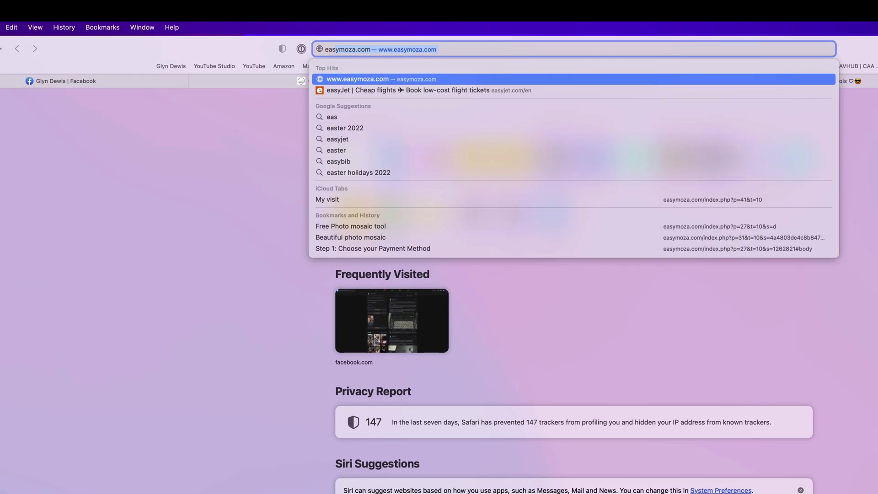
{"action": "key", "text": "Return"}
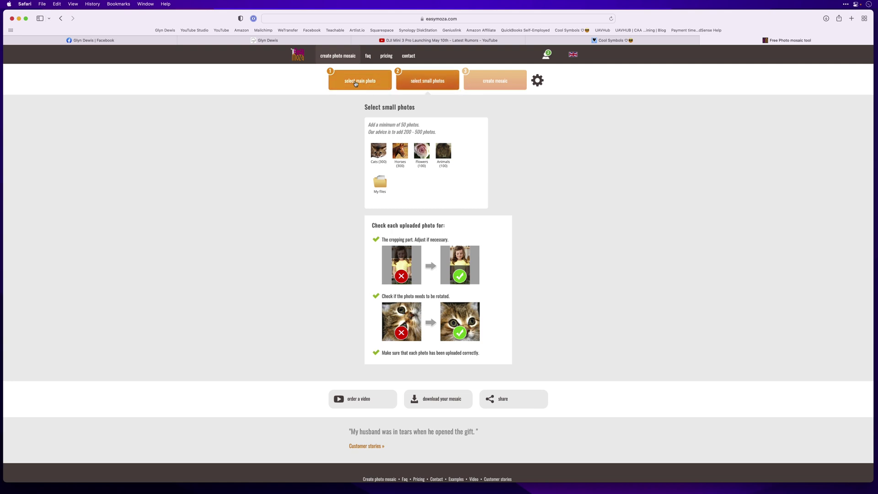
{"action": "left_click", "coordinate": [360, 83]}
{"action": "left_click", "coordinate": [468, 133]}
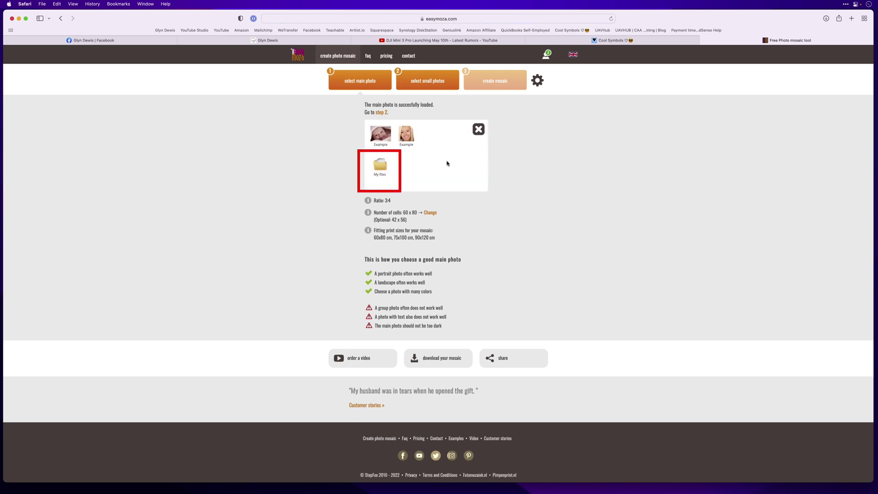
- Upload the exported portrait from the EasyMoza folder as the main photo and review the mosaic's cell settings
{"action": "left_click", "coordinate": [388, 172]}
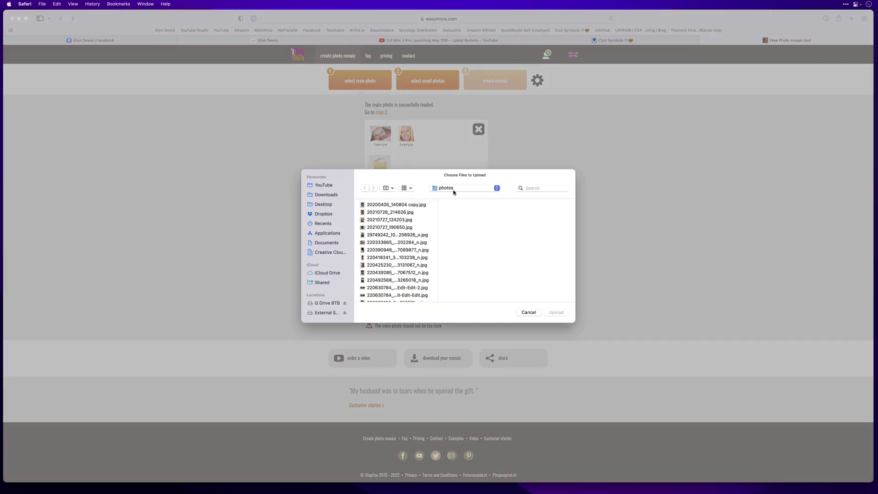
{"action": "left_click", "coordinate": [454, 192]}
{"action": "left_click", "coordinate": [455, 196]}
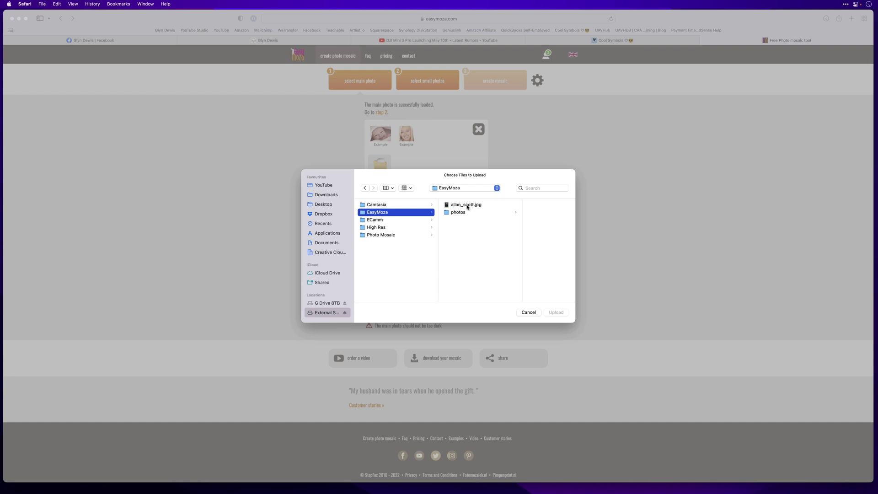
{"action": "left_click", "coordinate": [467, 205]}
{"action": "left_click", "coordinate": [557, 313]}
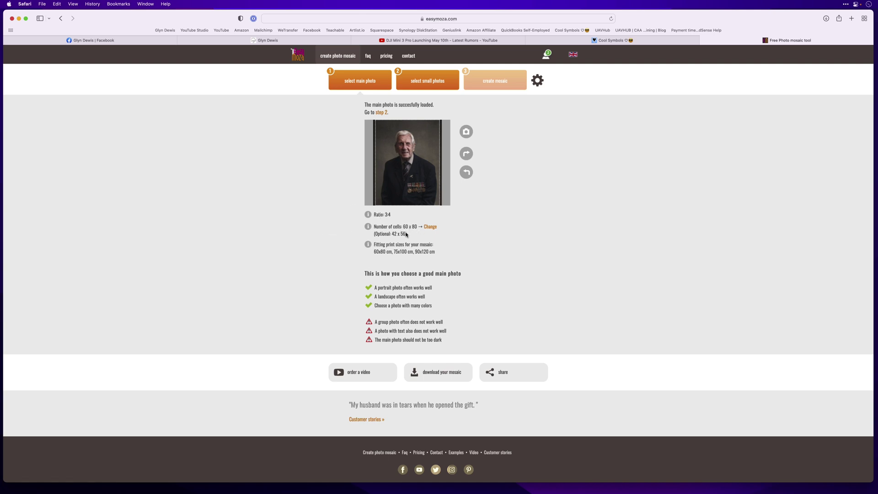
{"action": "left_click", "coordinate": [430, 228]}
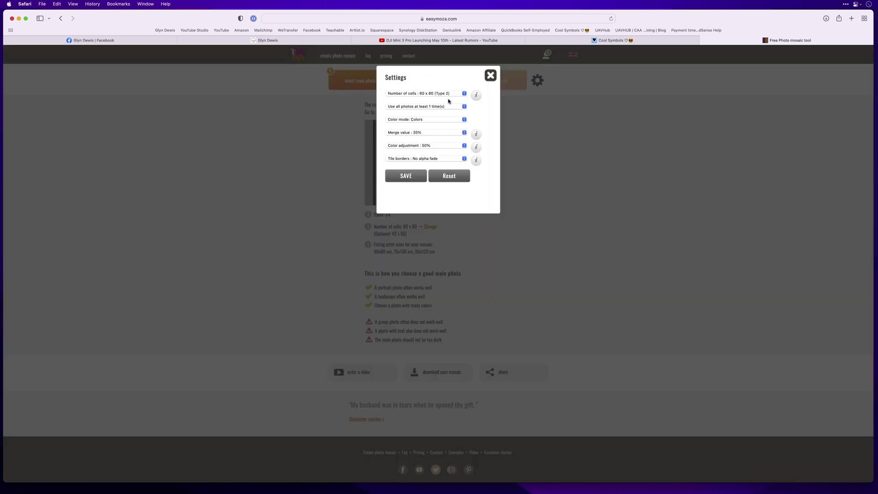
{"action": "left_click", "coordinate": [491, 76]}
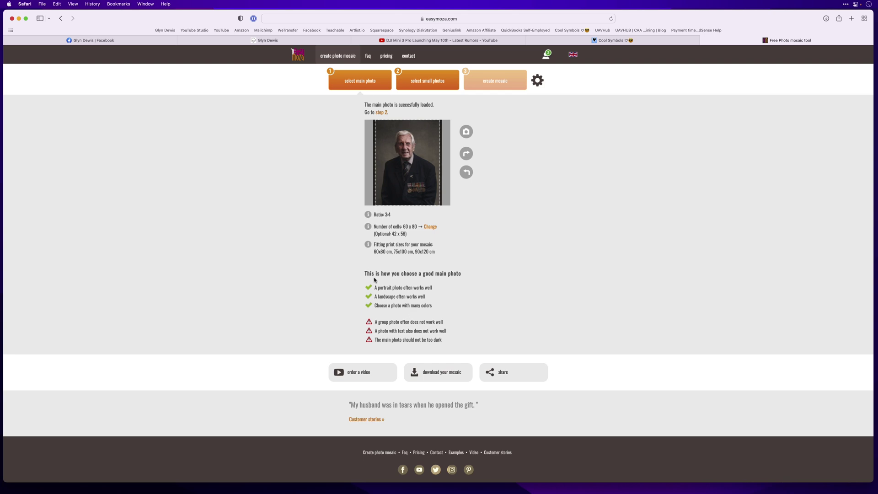
- Upload every image in the photos folder inside EasyMoza as the mosaic's small photos
{"action": "left_click", "coordinate": [429, 83]}
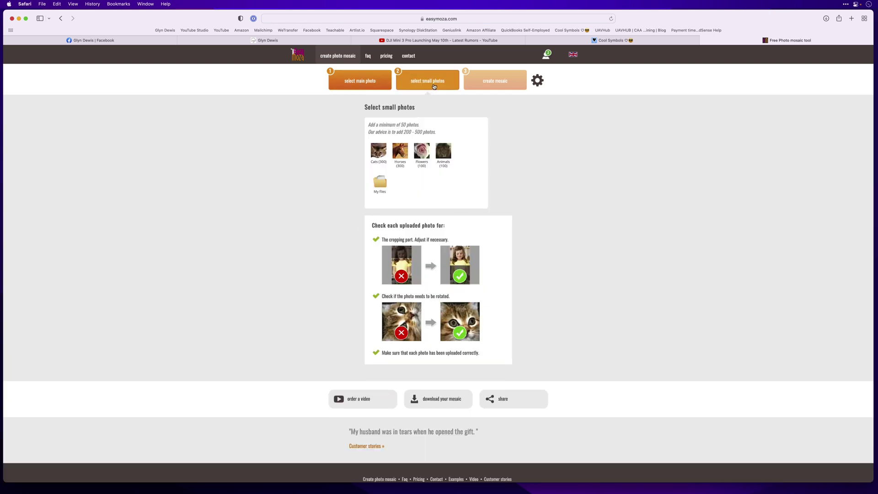
{"action": "left_click", "coordinate": [381, 187]}
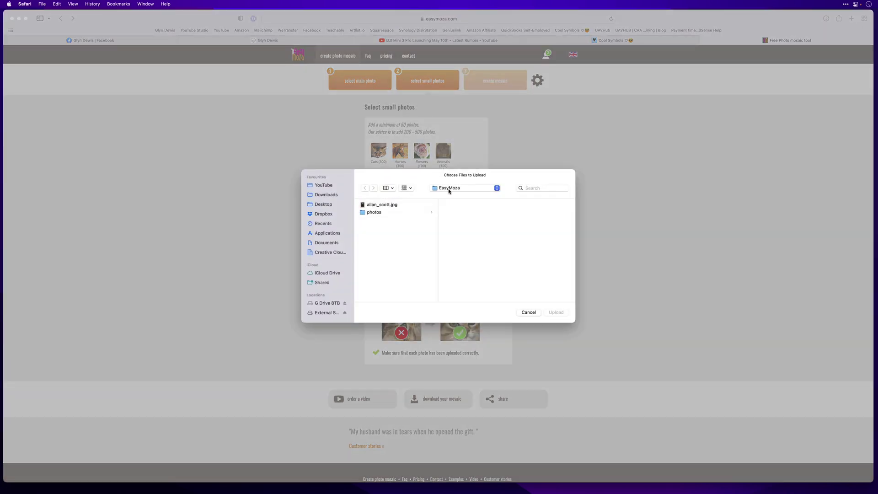
{"action": "left_click", "coordinate": [378, 213]}
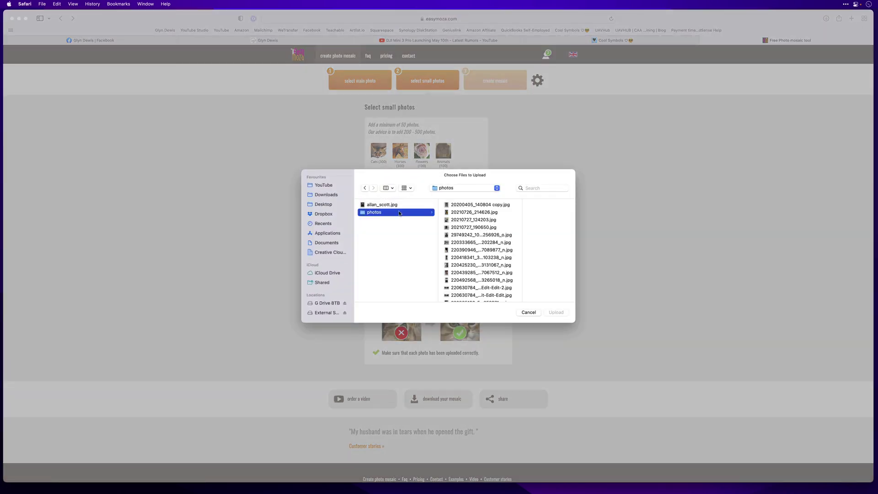
{"action": "left_click", "coordinate": [460, 207]}
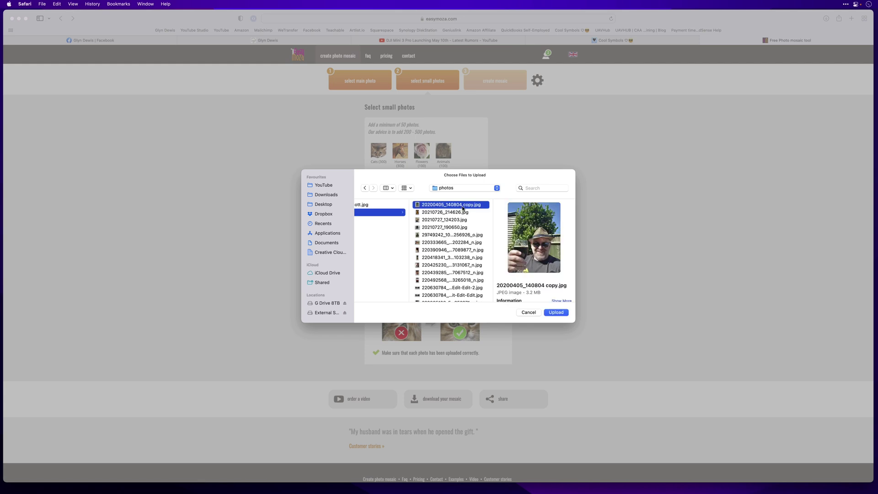
{"action": "key", "text": "super+a"}
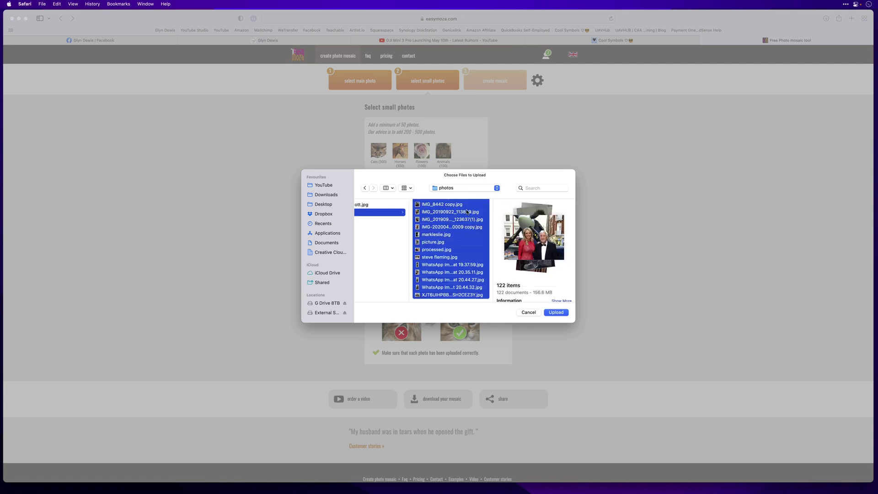
{"action": "left_click", "coordinate": [556, 313]}
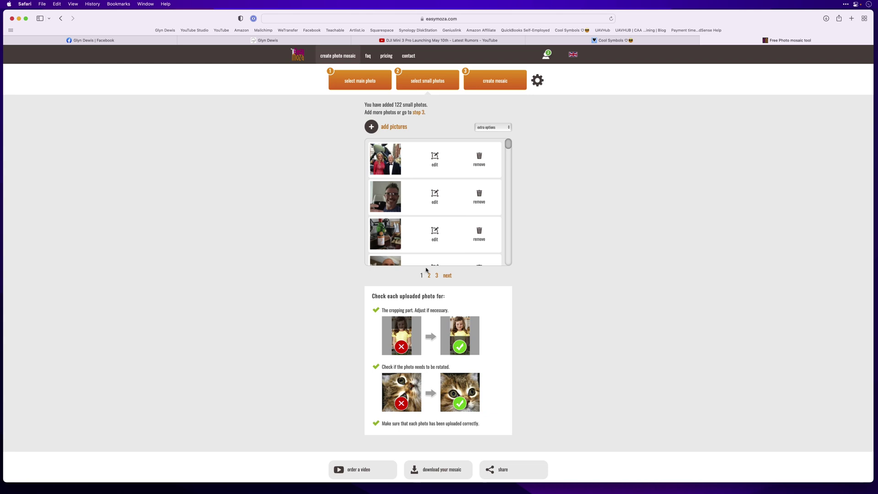
- Shift the square crop of the duplicate group selfie to its right side, covering the man and two women
{"action": "scroll", "coordinate": [510, 148], "scroll_direction": "down", "scroll_amount": 2}
{"action": "mouse_move", "coordinate": [509, 148]}
{"action": "left_mouse_down"}
{"action": "mouse_move", "coordinate": [507, 174]}
{"action": "mouse_move", "coordinate": [531, 186]}
{"action": "mouse_move", "coordinate": [530, 196]}
{"action": "left_mouse_up"}
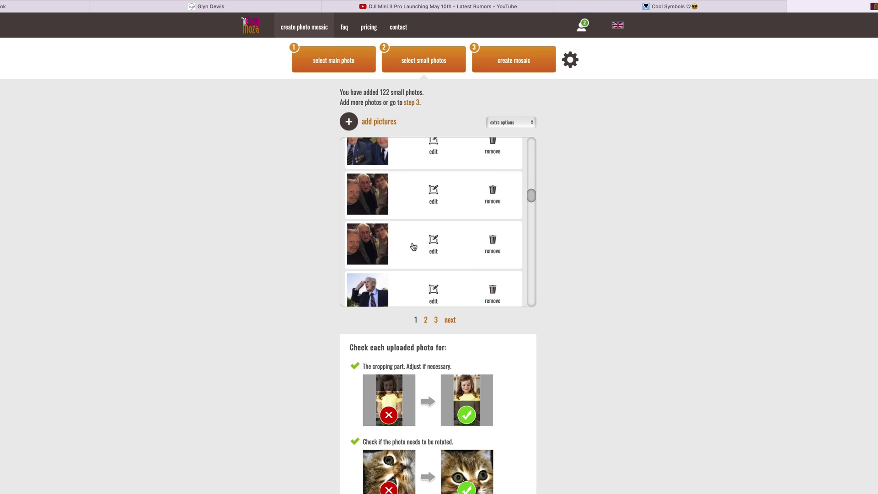
{"action": "left_click", "coordinate": [433, 242]}
{"action": "left_click_drag", "start_coordinate": [378, 175], "coordinate": [450, 160]}
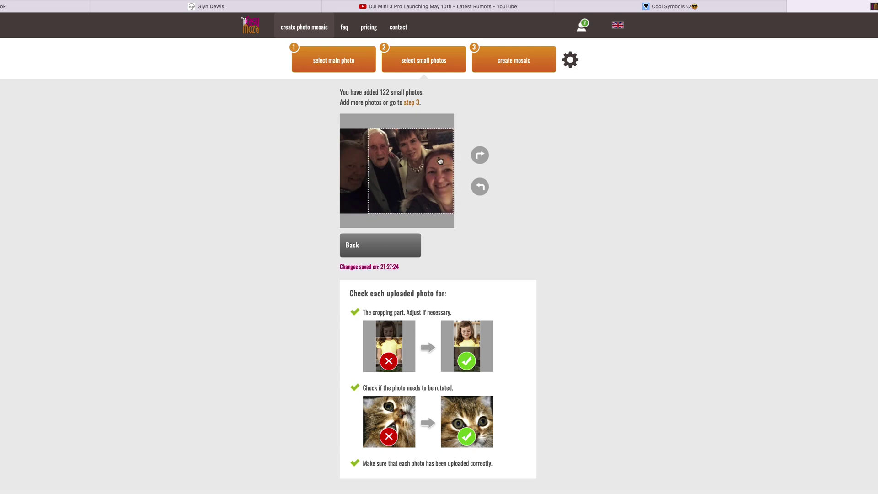
{"action": "left_click", "coordinate": [359, 249]}
- Check the square crops of further small photos on the first and second pages in the crop editor
{"action": "left_click_drag", "start_coordinate": [532, 197], "coordinate": [535, 254]}
{"action": "left_click", "coordinate": [433, 201]}
{"action": "left_click", "coordinate": [380, 246]}
{"action": "left_click", "coordinate": [427, 318]}
{"action": "left_click_drag", "start_coordinate": [531, 149], "coordinate": [533, 249]}
{"action": "left_click", "coordinate": [365, 264]}
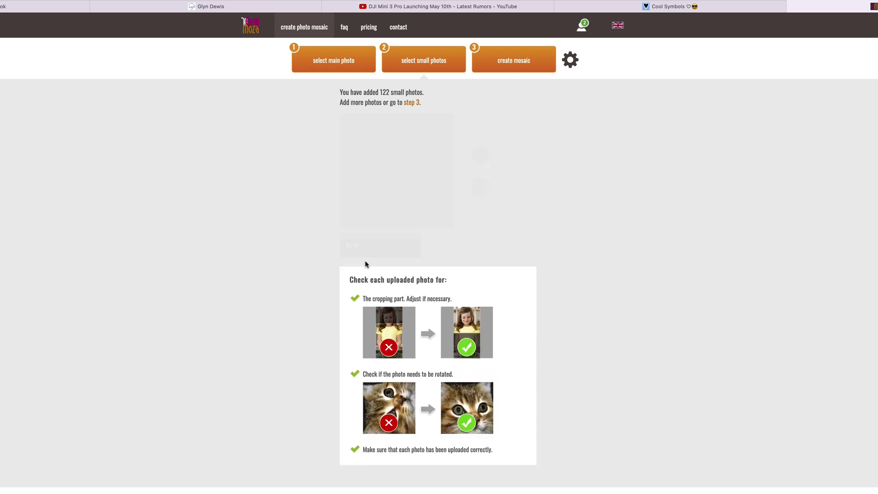
{"action": "left_click", "coordinate": [365, 264]}
{"action": "left_click", "coordinate": [405, 240]}
- On the next page of small photos, crop the porthole dining photo to the person seated on the right
{"action": "left_click_drag", "start_coordinate": [540, 282], "coordinate": [450, 324]}
{"action": "left_click", "coordinate": [449, 320]}
{"action": "left_click", "coordinate": [366, 197]}
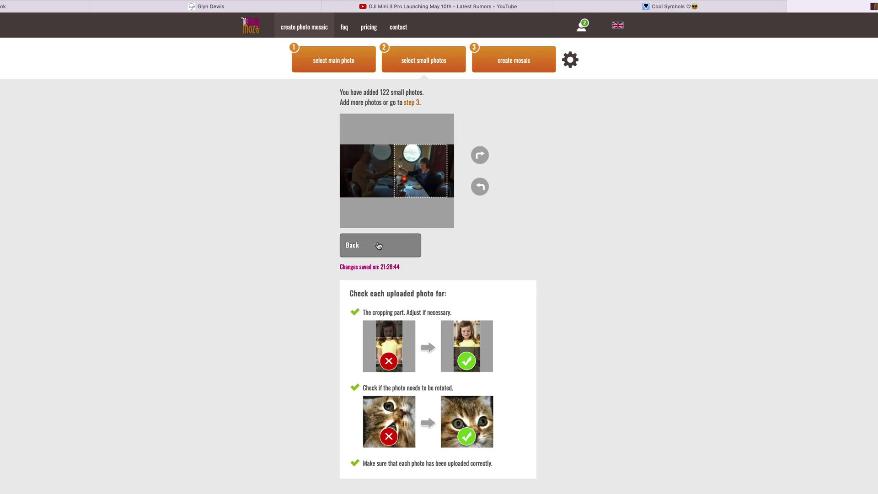
- Leave the crop editor, check the remaining small photos on the third page, and create the photo mosaic
{"action": "left_click", "coordinate": [379, 246]}
{"action": "left_click_drag", "start_coordinate": [533, 249], "coordinate": [536, 306]}
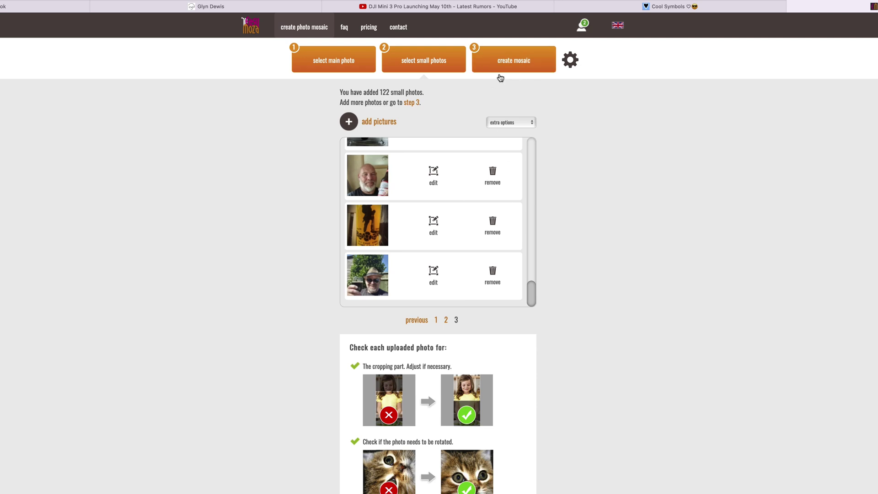
{"action": "left_click", "coordinate": [518, 69]}
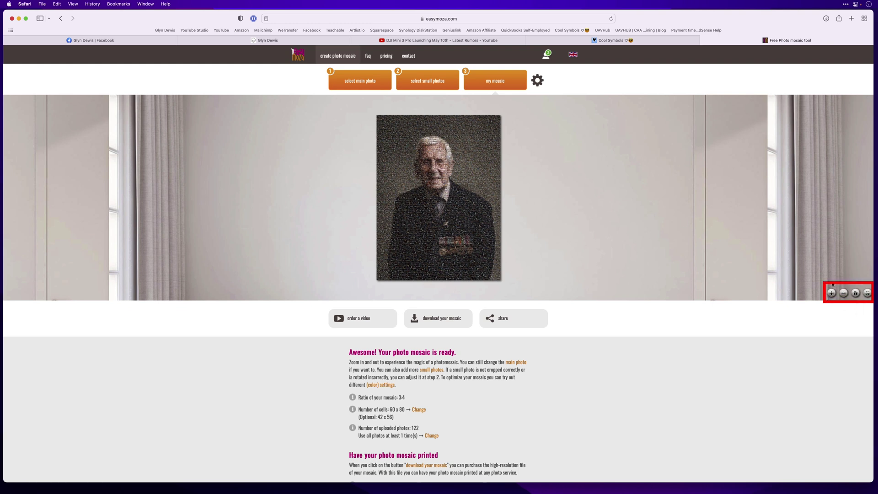
- Examine the finished portrait mosaic at close range to inspect its individual small photos, and return to the full wall view
{"action": "scroll", "coordinate": [431, 197], "scroll_direction": "up", "scroll_amount": 10}
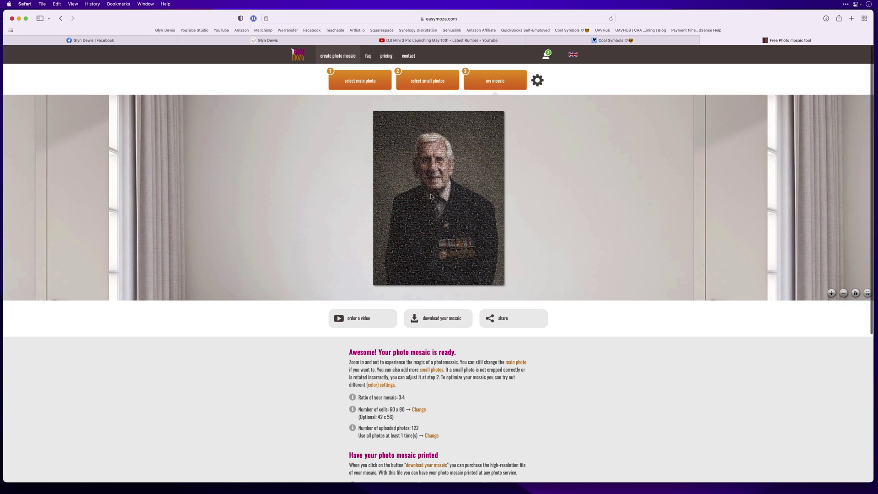
{"action": "scroll", "coordinate": [431, 197], "scroll_direction": "down", "scroll_amount": 10}
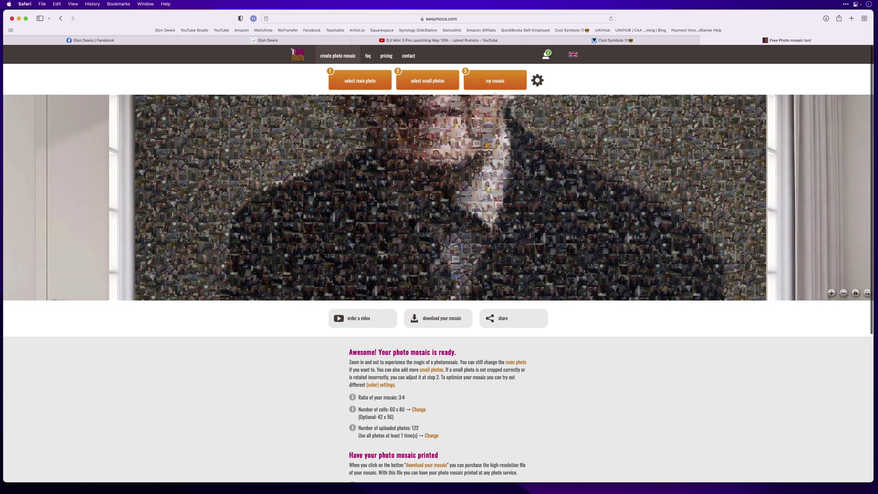
{"action": "scroll", "coordinate": [431, 197], "scroll_direction": "up", "scroll_amount": 10}
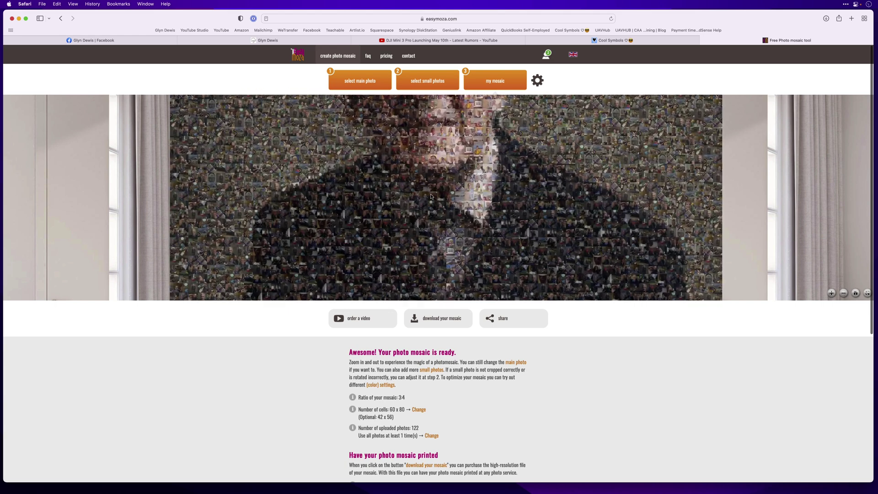
{"action": "scroll", "coordinate": [431, 197], "scroll_direction": "down", "scroll_amount": 10}
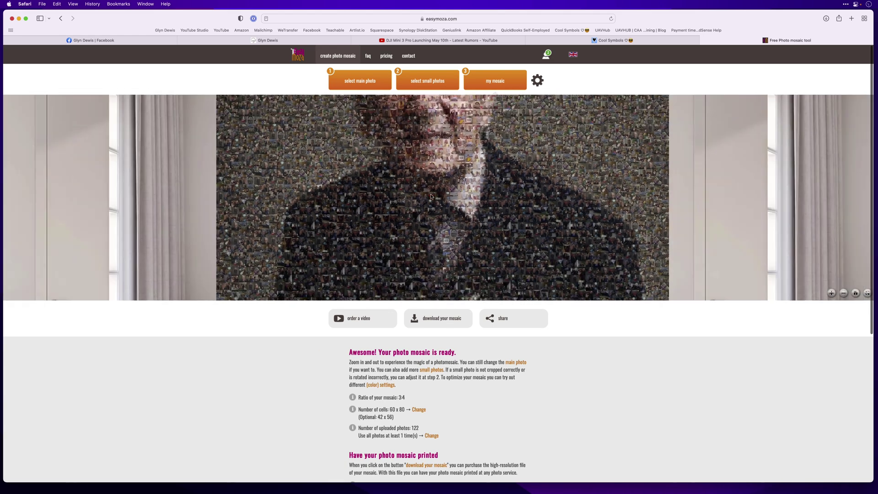
{"action": "scroll", "coordinate": [411, 215], "scroll_direction": "down", "scroll_amount": 2}
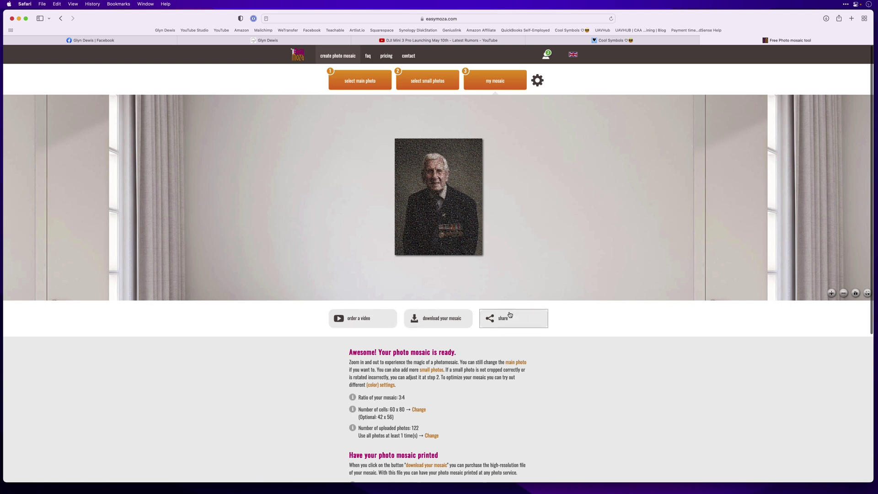
- Download the free low-resolution version of the mosaic, view the downloaded image, and close its preview
{"action": "left_click", "coordinate": [433, 319]}
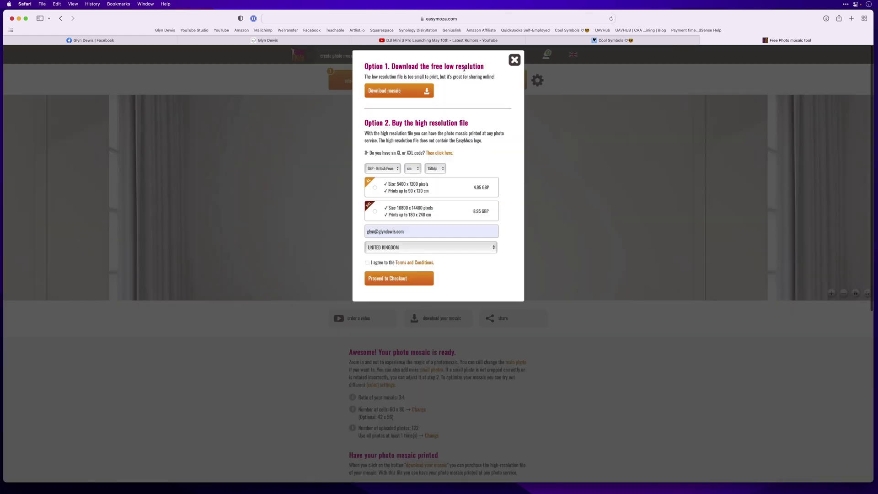
{"action": "left_click", "coordinate": [392, 92]}
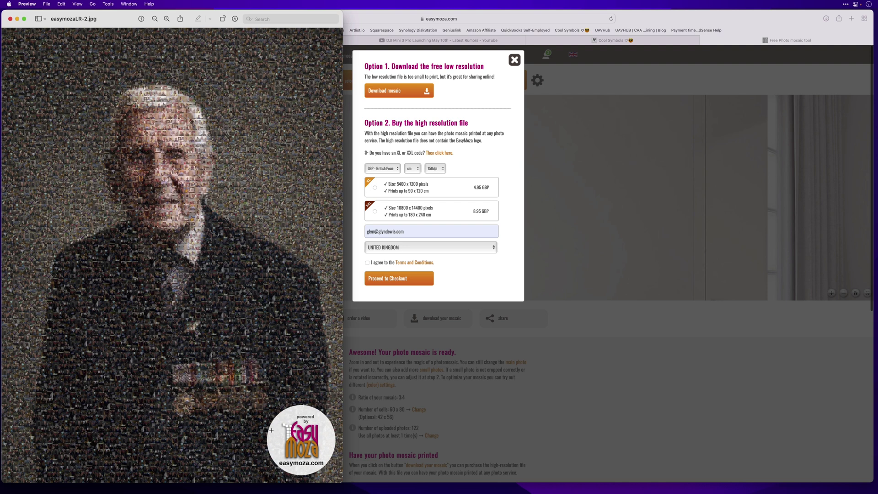
{"action": "left_click", "coordinate": [10, 19]}
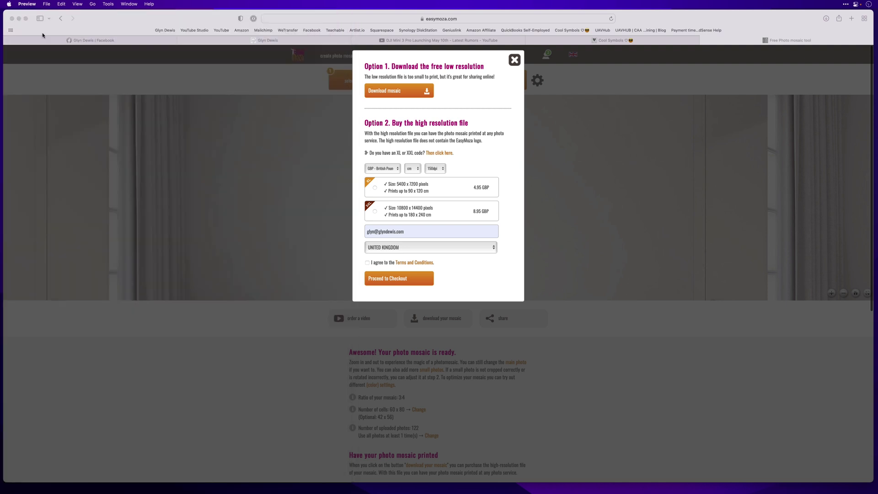